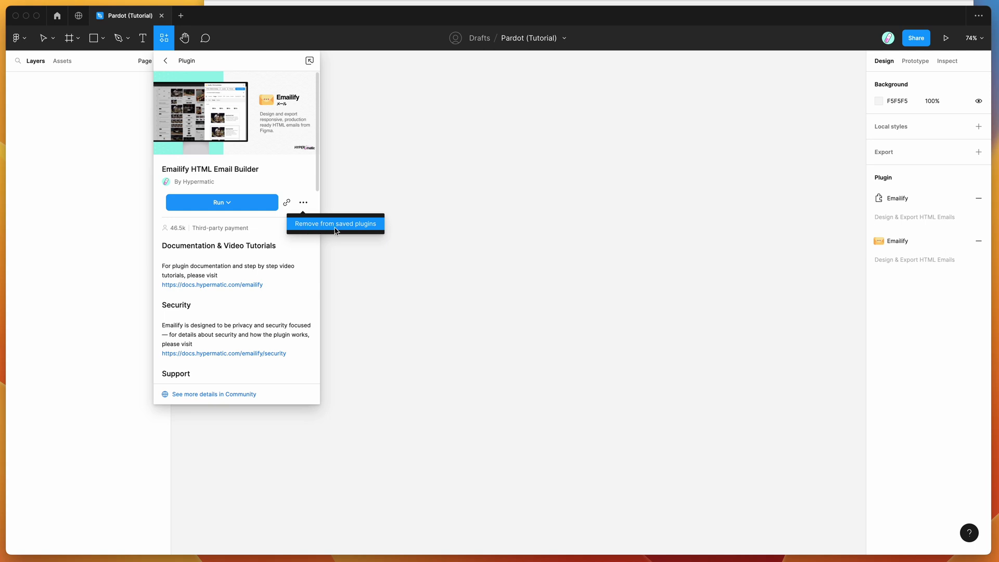
Step: Close the Emailify plugin details panel to reveal the empty Pardot (Tutorial) canvas
click(361, 152)
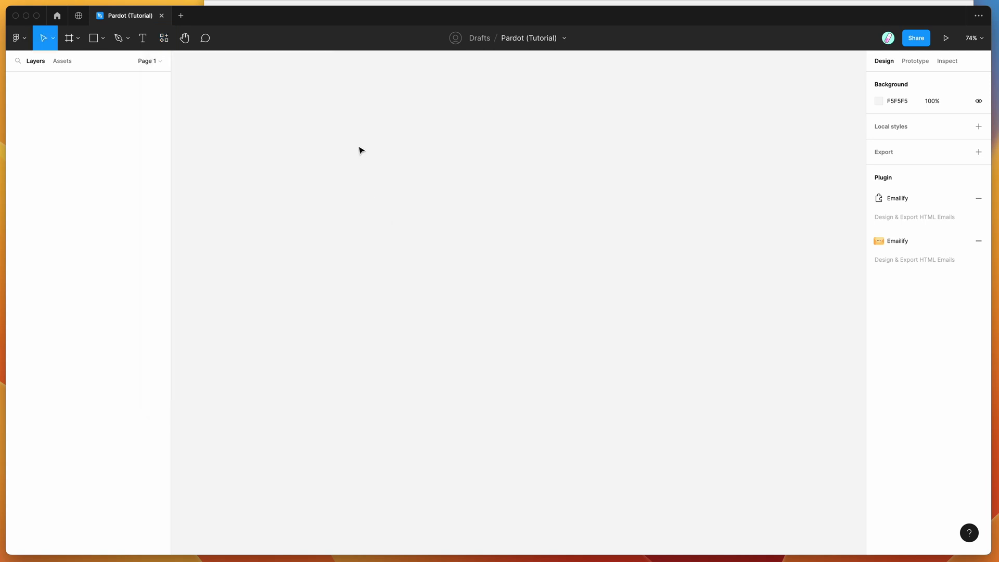
Step: Launch Emailify HTML Email Builder from the canvas's Plugins > Saved plugins menu
right_click(334, 109)
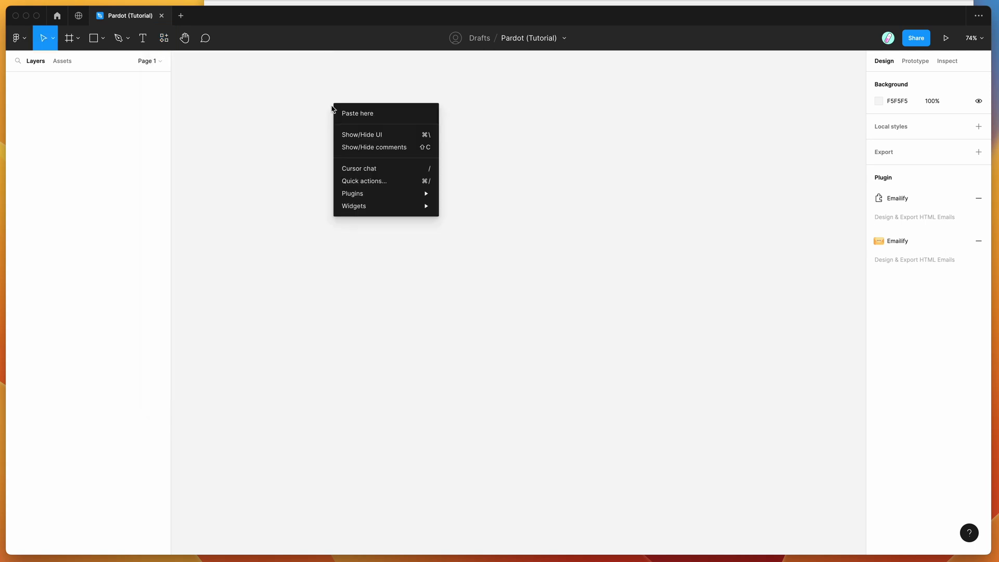
mouse_move(363, 194)
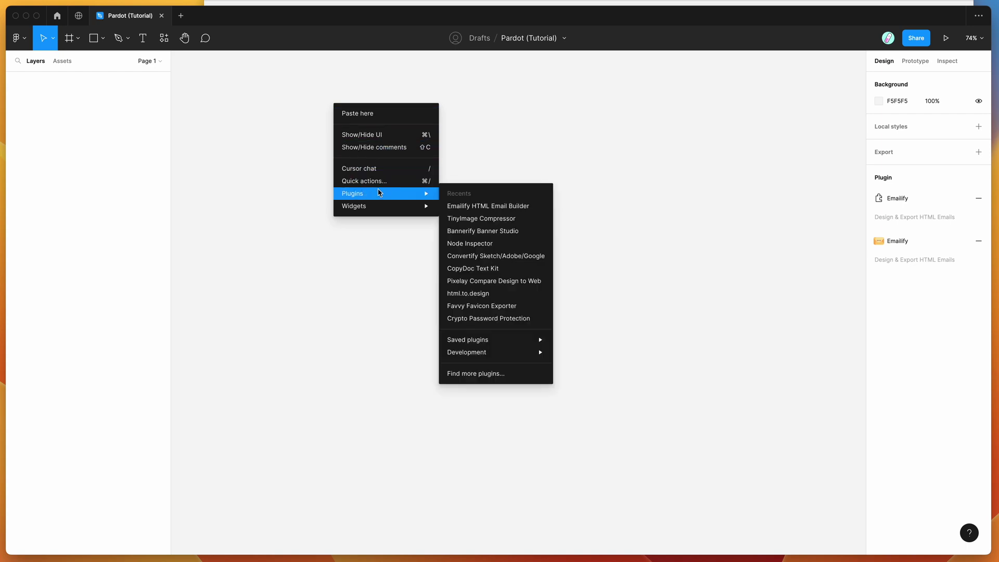
mouse_move(504, 339)
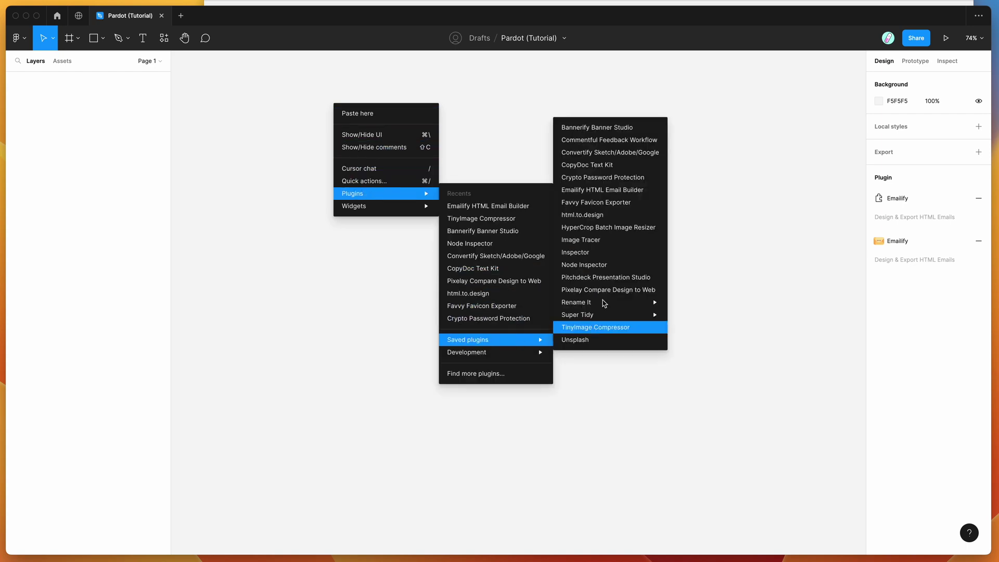
click(598, 191)
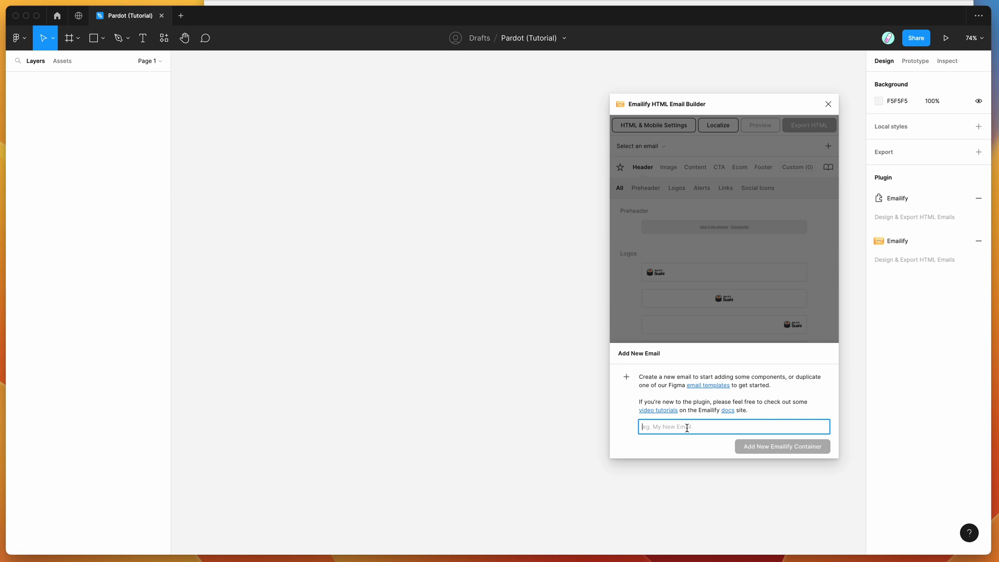
Step: Create a new email named 'Test Pardot Template' and move the builder window aside
text(Test Pardot Template)
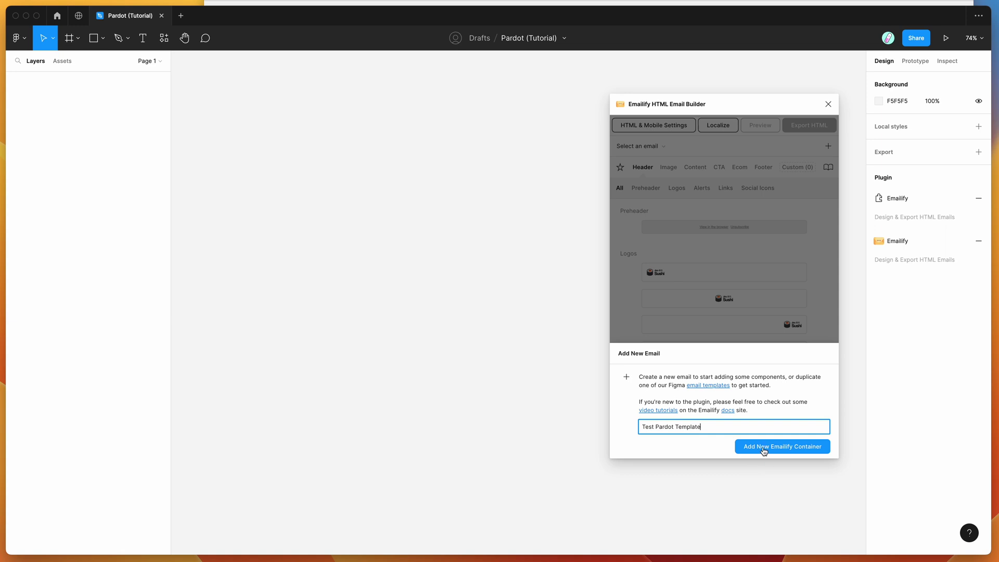
click(764, 449)
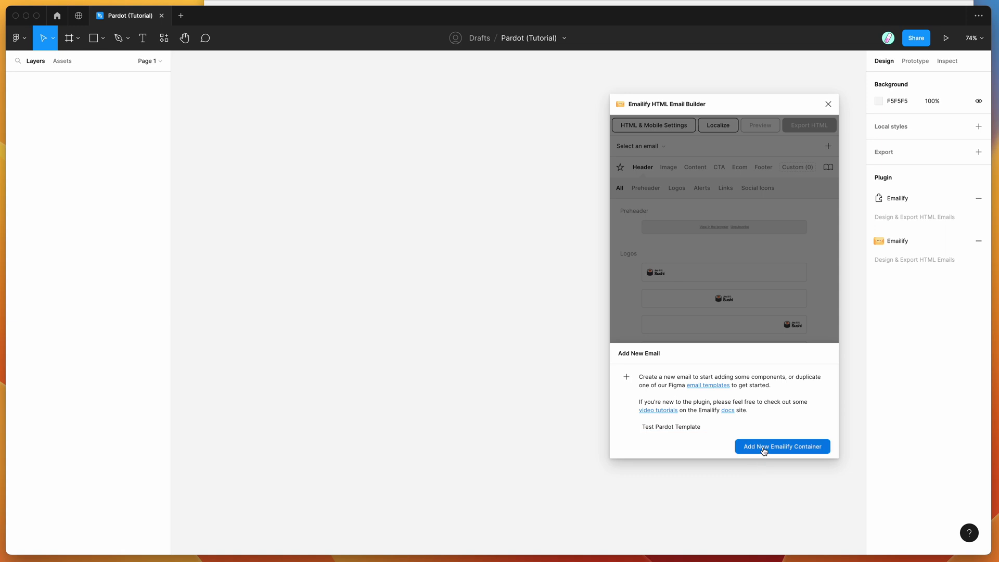
drag(714, 103, 750, 118)
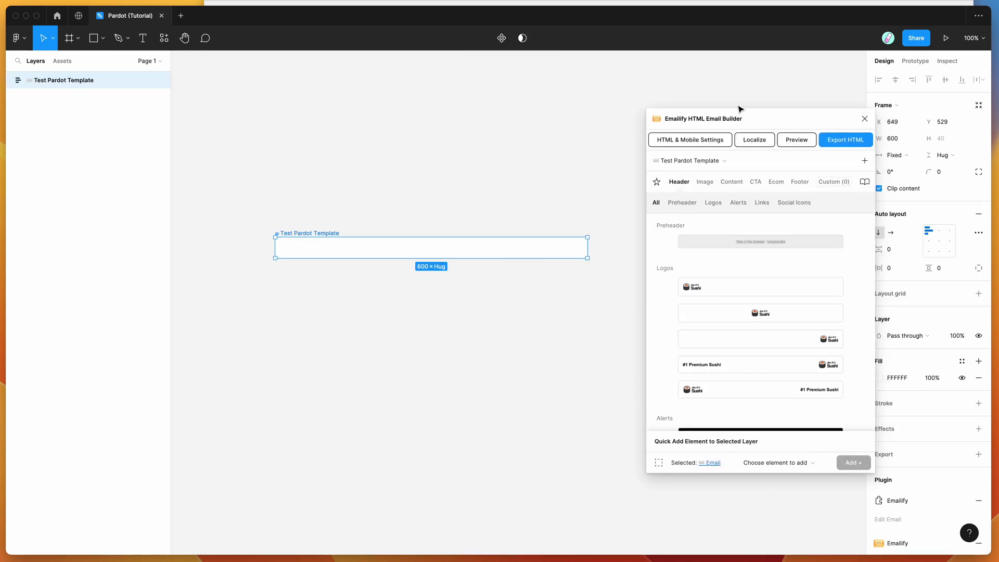
drag(742, 119, 712, 111)
scroll(587, 134, down, 1)
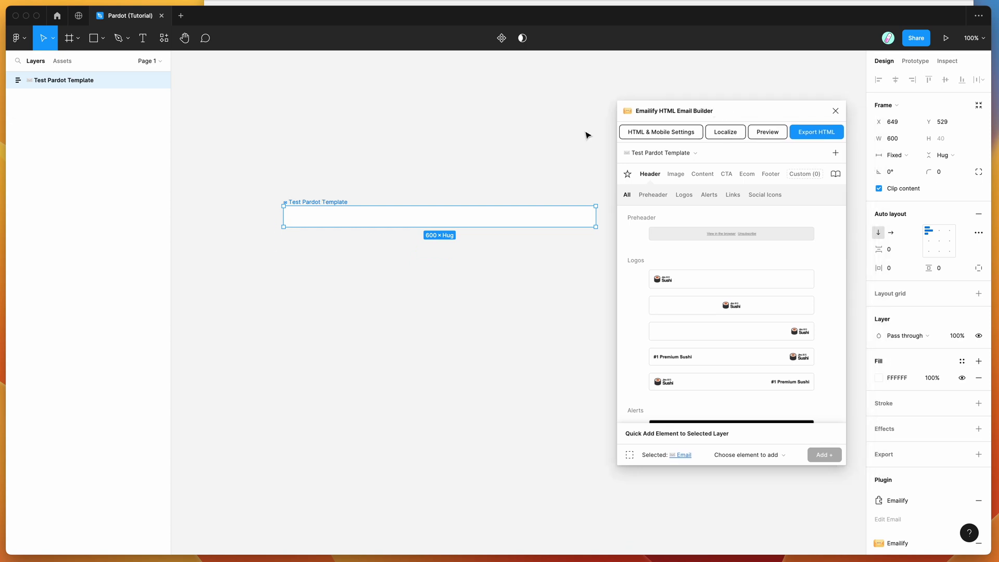
Step: Add the Logo Center header row and the Heading With Paragraph content block
click(735, 306)
click(701, 174)
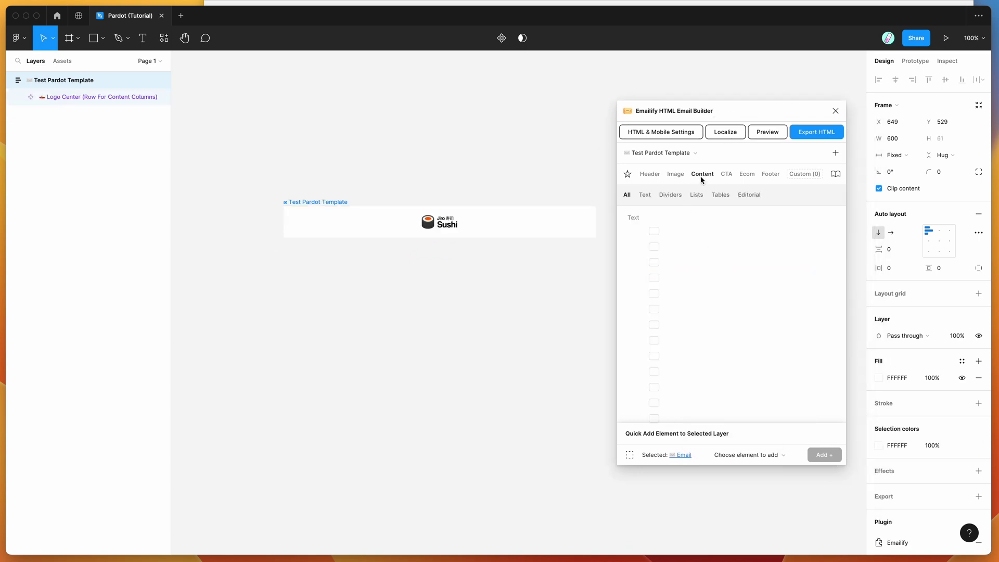
click(720, 284)
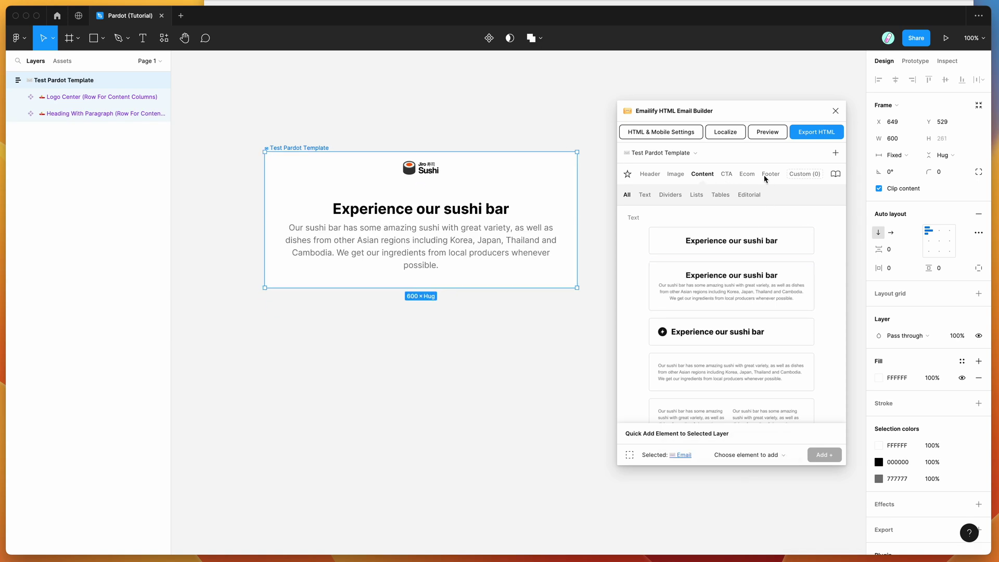
Step: Add the Pardot footer from the Footer block library
click(770, 175)
scroll(753, 294, down, 2)
scroll(754, 295, up, 2)
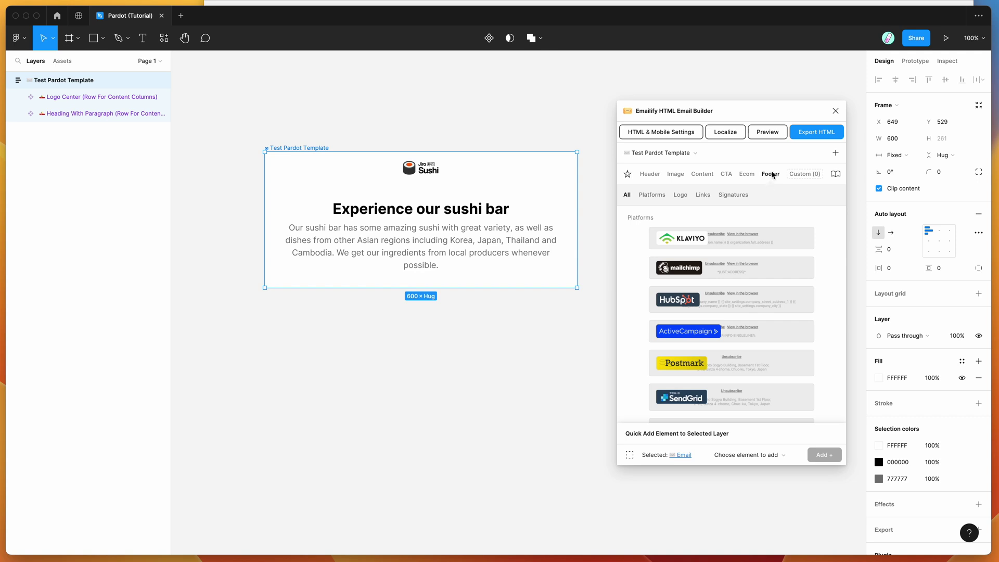
scroll(776, 327, down, 5)
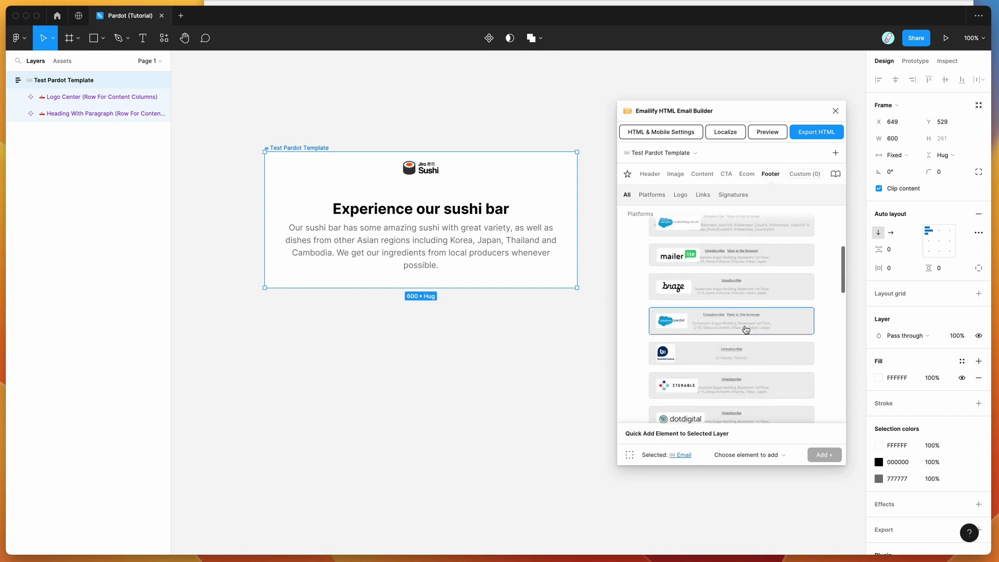
click(710, 315)
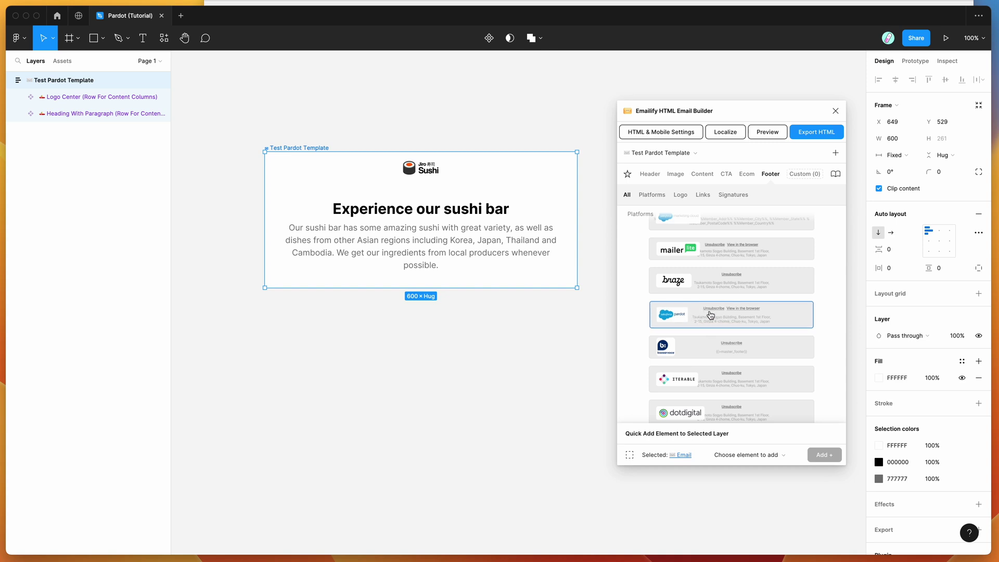
Step: Confirm the Unsubscribe and View in the browser links use {{Unsubscribe}} and {{View_Online}}
double_click(399, 306)
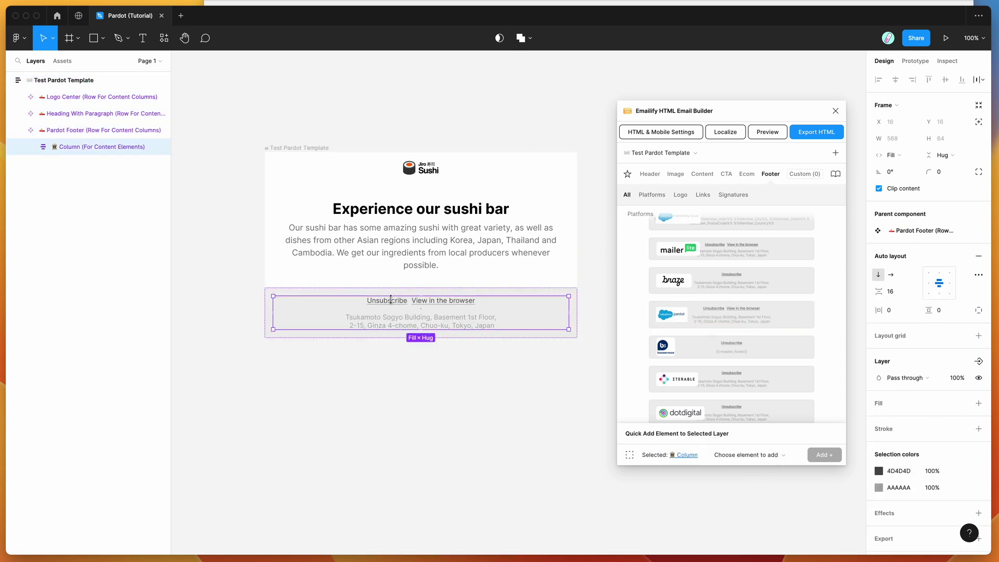
click(399, 307)
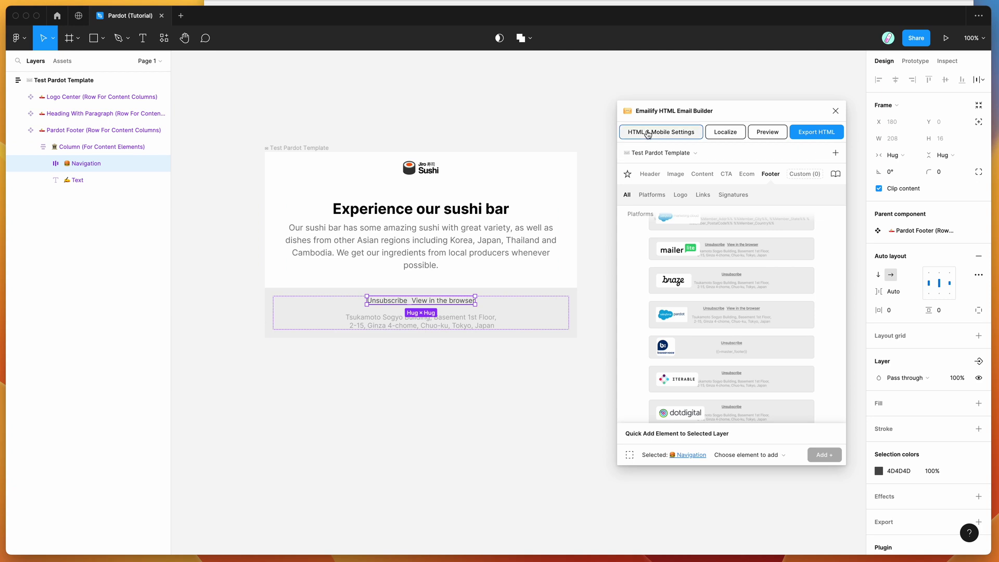
double_click(392, 305)
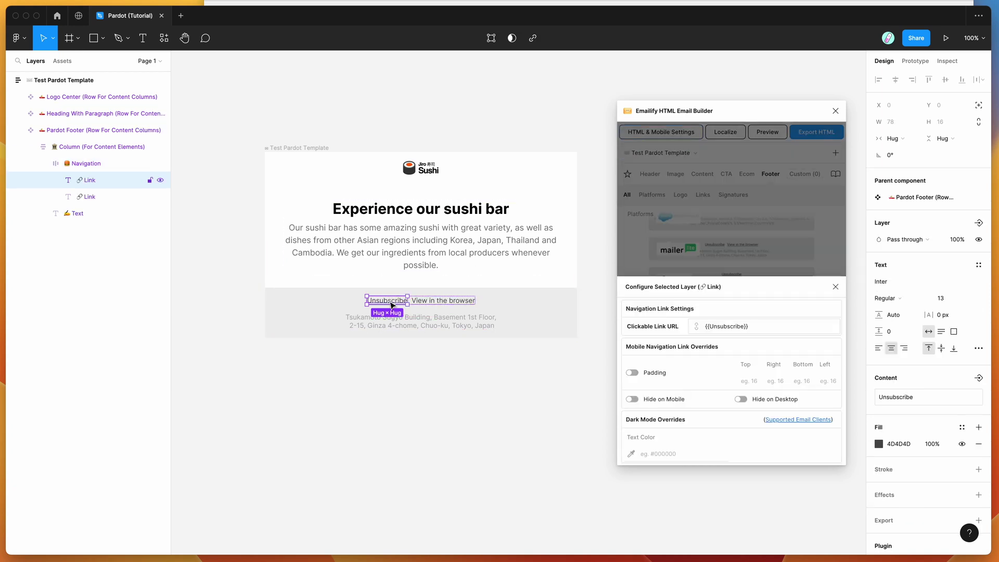
double_click(724, 326)
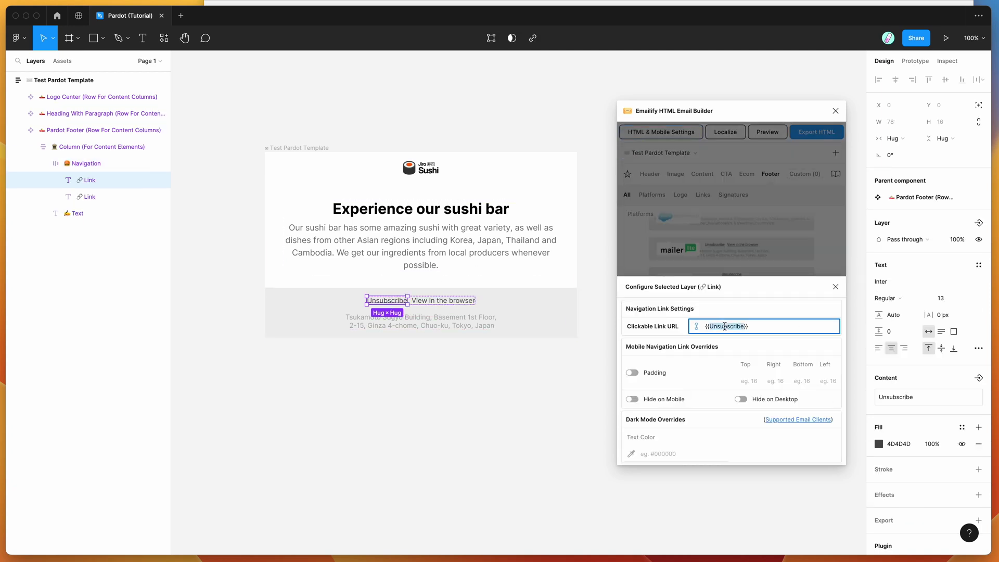
click(456, 304)
triple_click(744, 326)
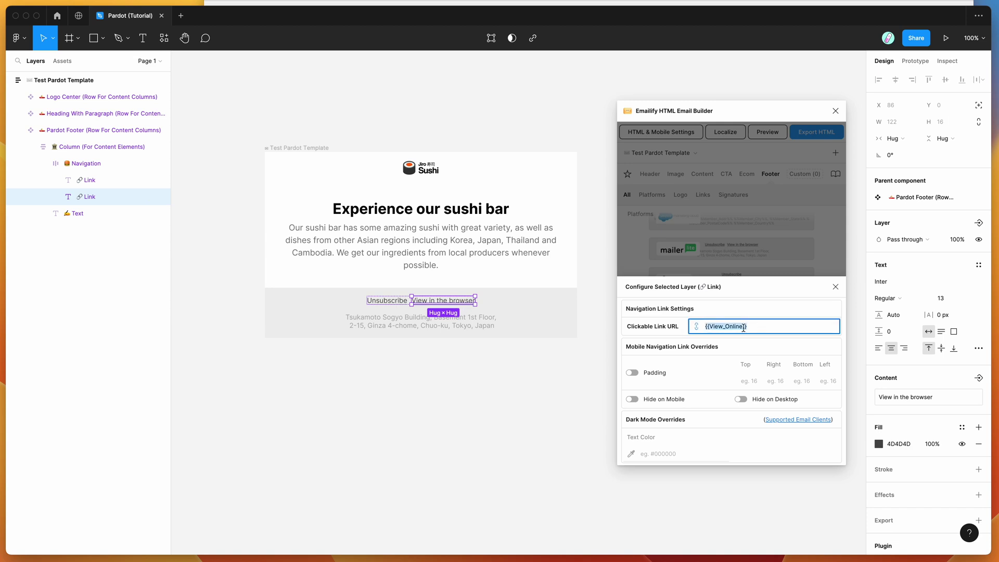
Step: Select the footer and heading sections, then close the Configure Selected Layer panel
click(539, 297)
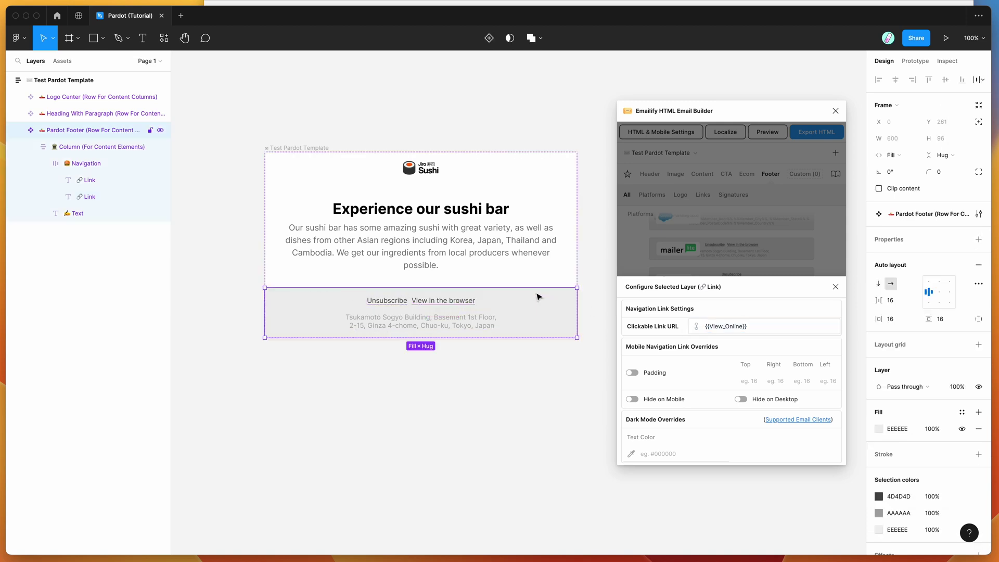
click(513, 196)
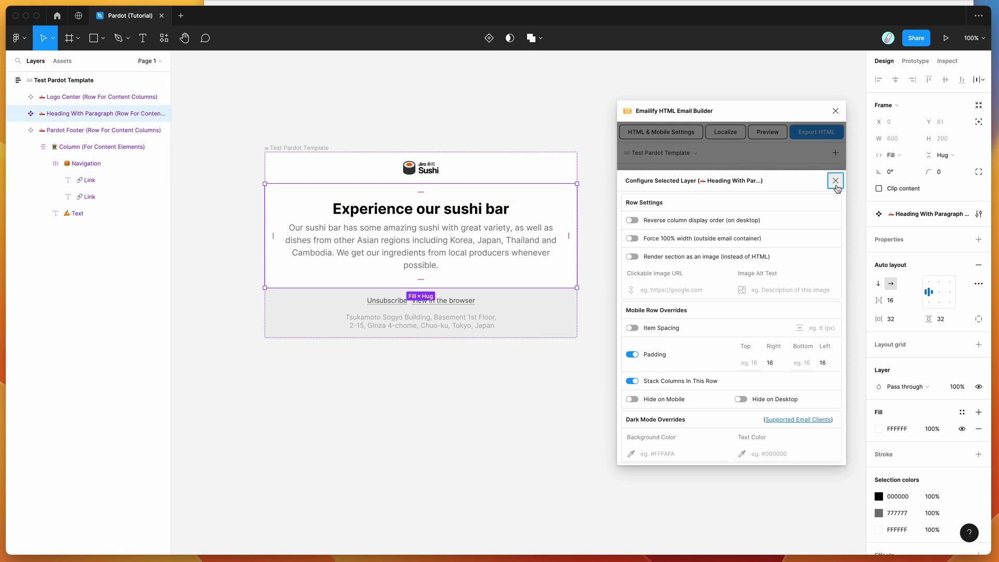
click(836, 181)
drag(748, 118, 749, 114)
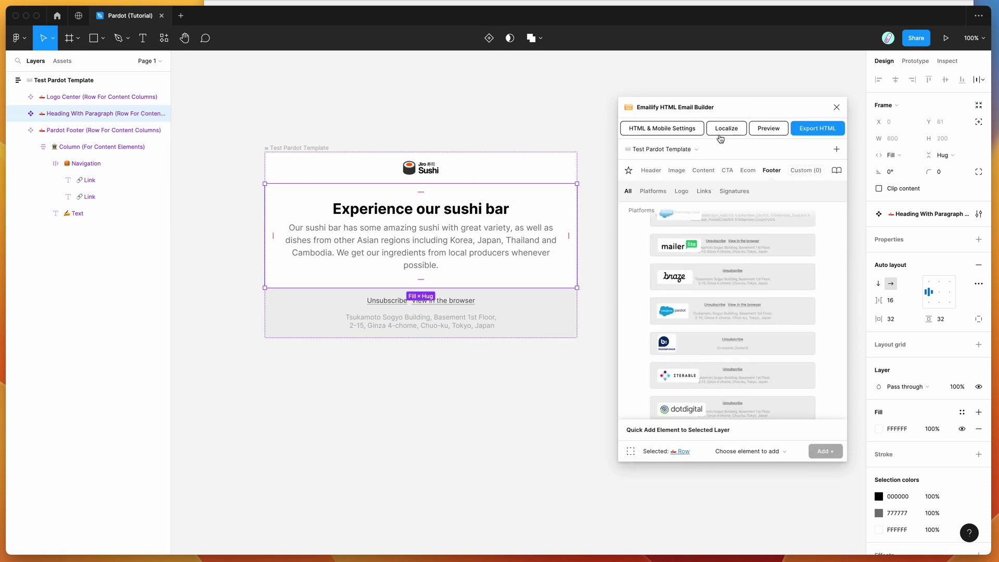
Step: Add the Head Sushi Chef hero image block between the logo and the heading
click(703, 170)
click(677, 170)
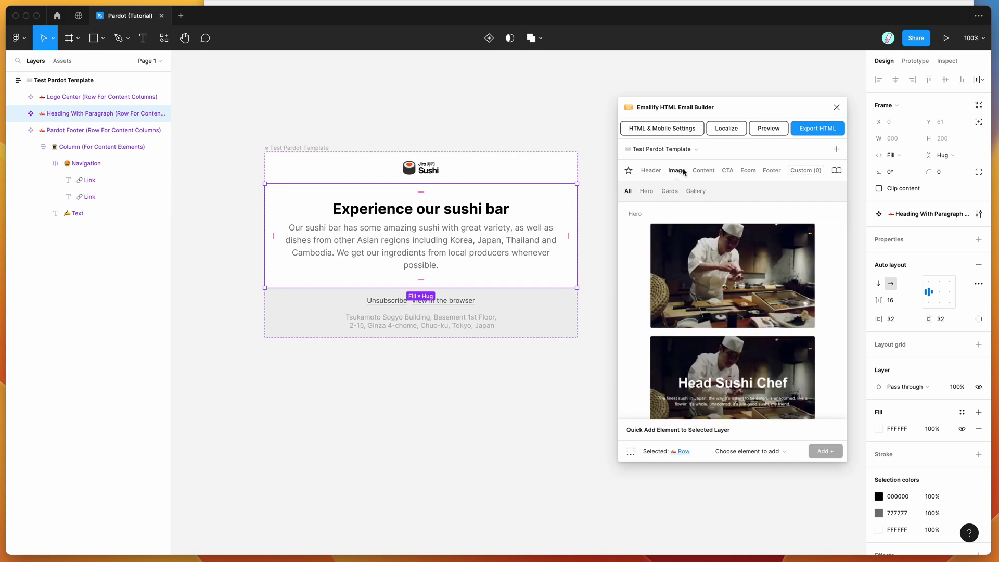
click(731, 265)
drag(458, 376, 461, 243)
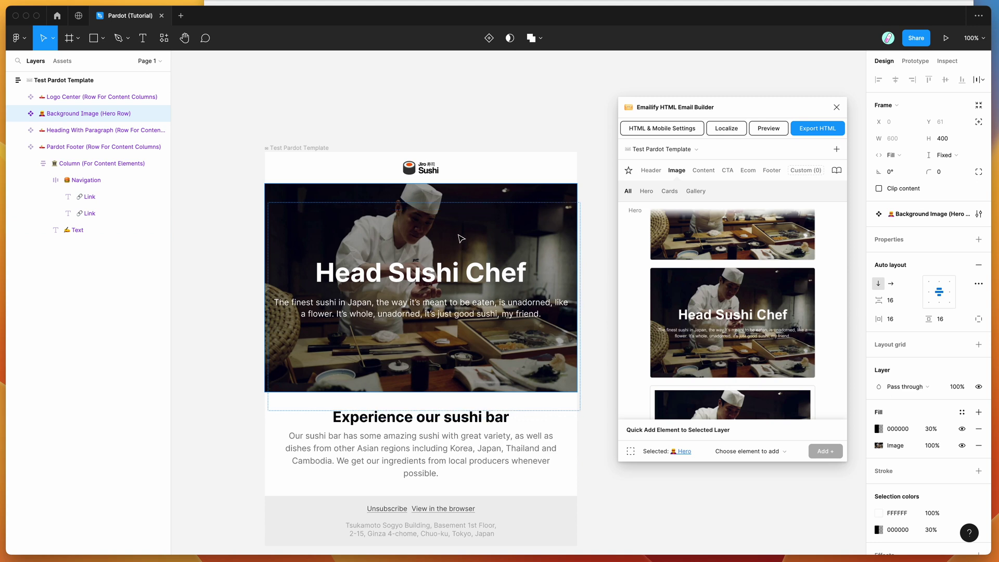
scroll(460, 240, down, 2)
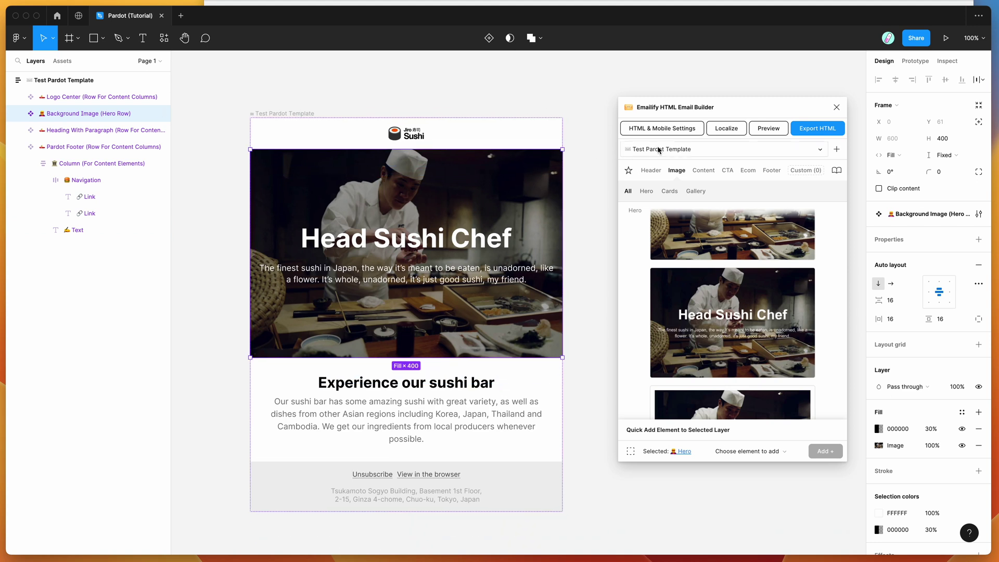
Step: Deselect the email frame and move the Emailify window higher on screen
drag(678, 110, 673, 98)
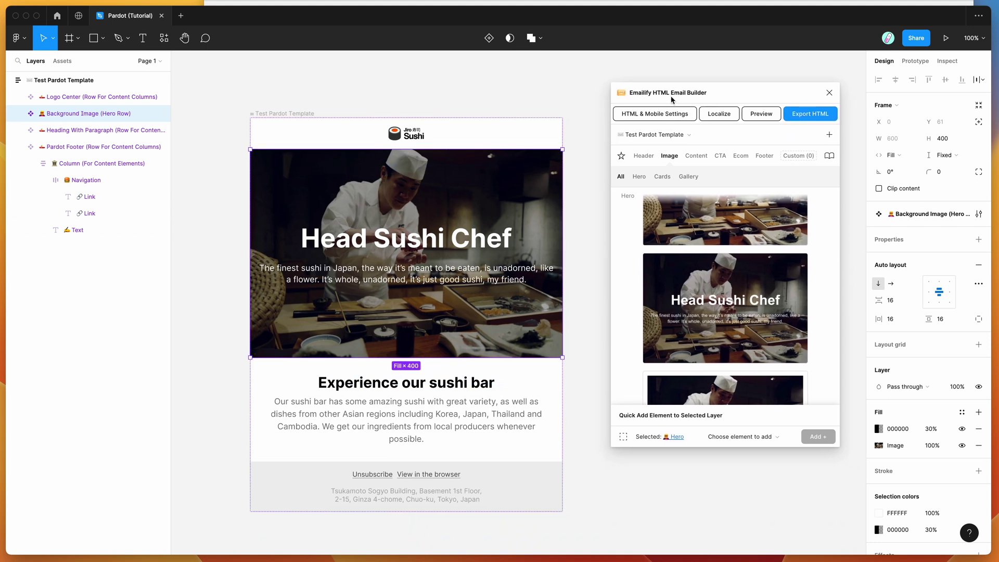
click(566, 105)
scroll(567, 106, down, 2)
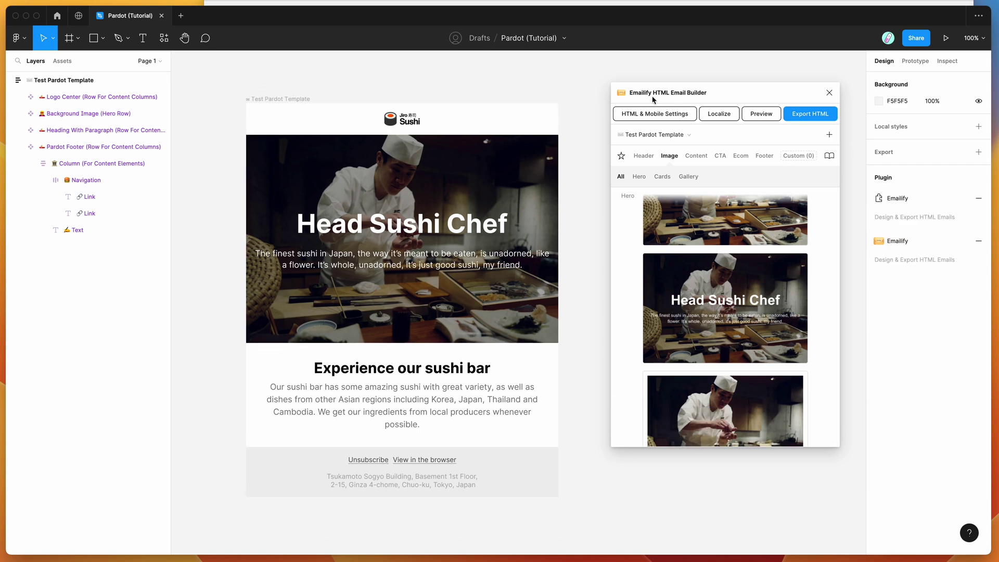
drag(662, 102, 659, 95)
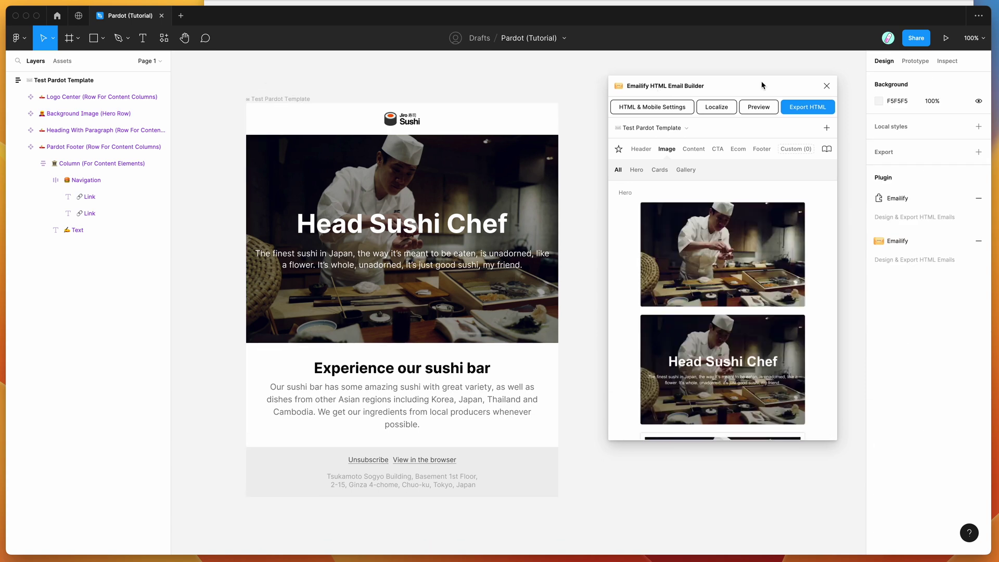
click(760, 113)
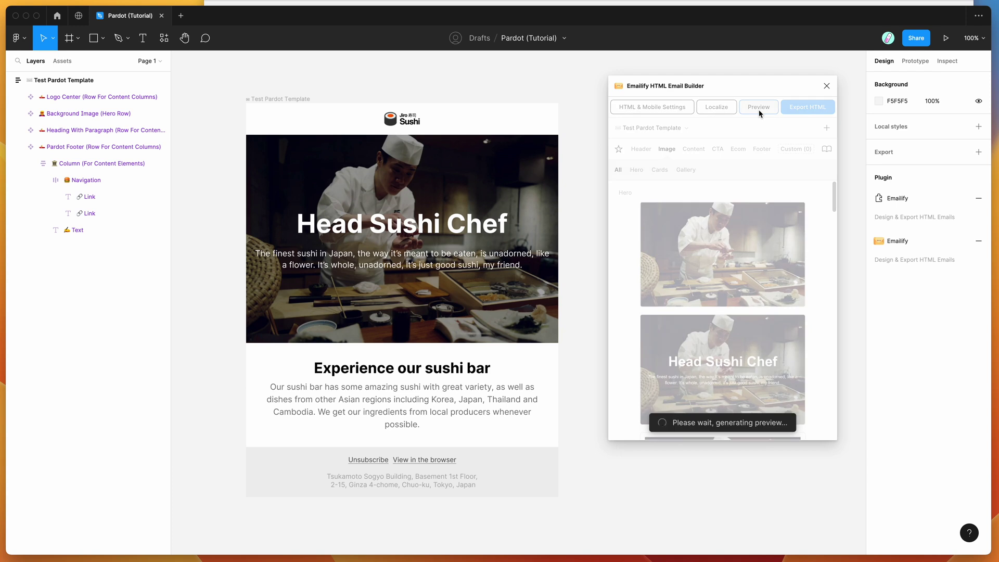
click(657, 107)
click(672, 137)
drag(670, 216, 916, 292)
scroll(802, 344, down, 3)
scroll(802, 343, up, 3)
click(861, 313)
drag(862, 313, 731, 214)
click(731, 215)
click(962, 107)
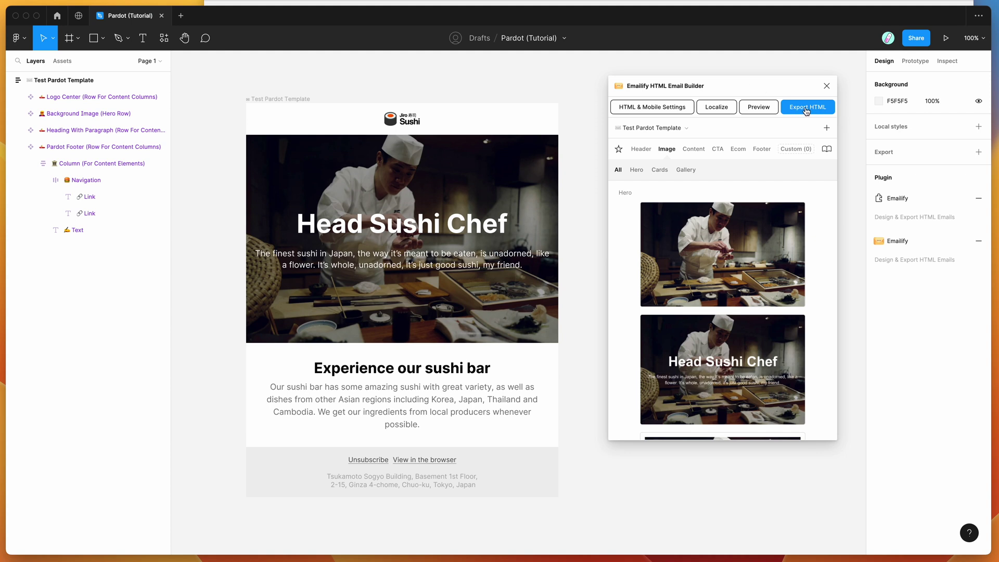
click(801, 111)
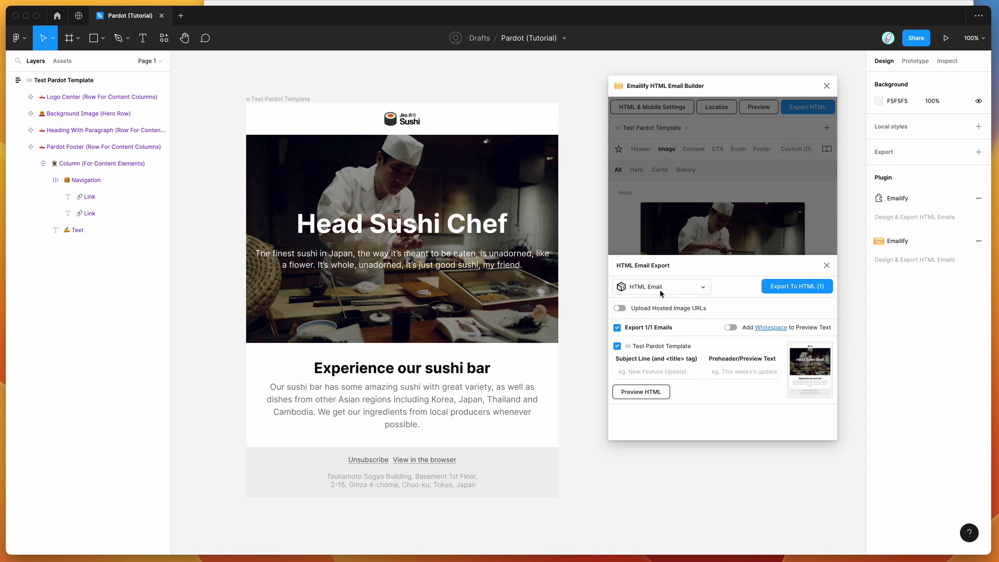
Step: Set the Emailify export format to Pardot (API Upload)
click(679, 293)
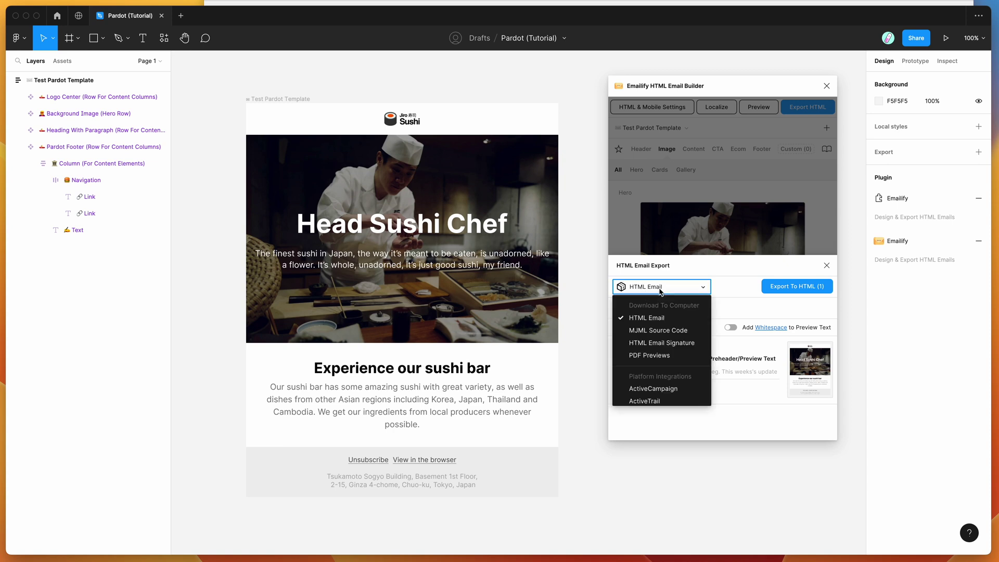
scroll(671, 345, down, 1)
scroll(671, 344, down, 3)
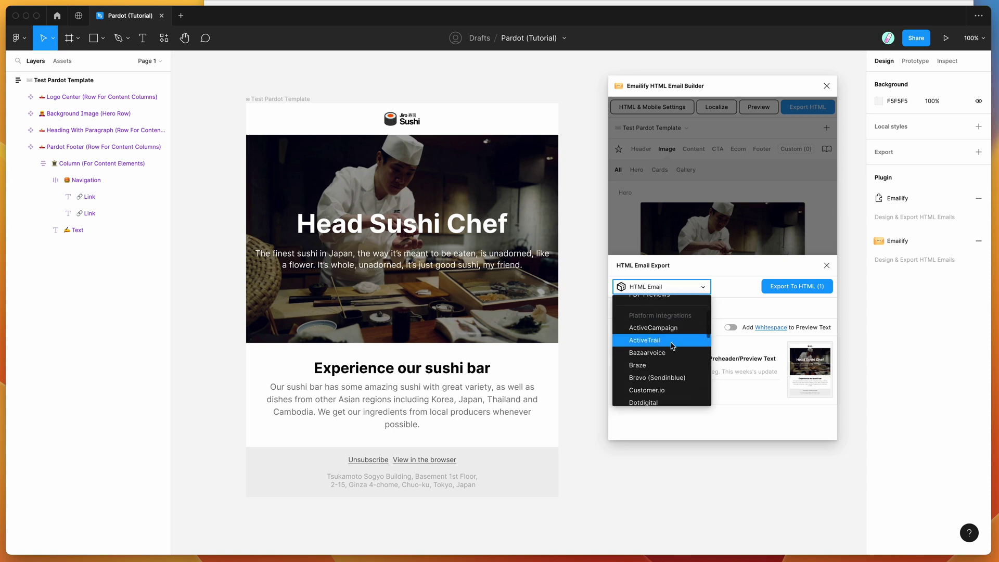
scroll(670, 365, down, 5)
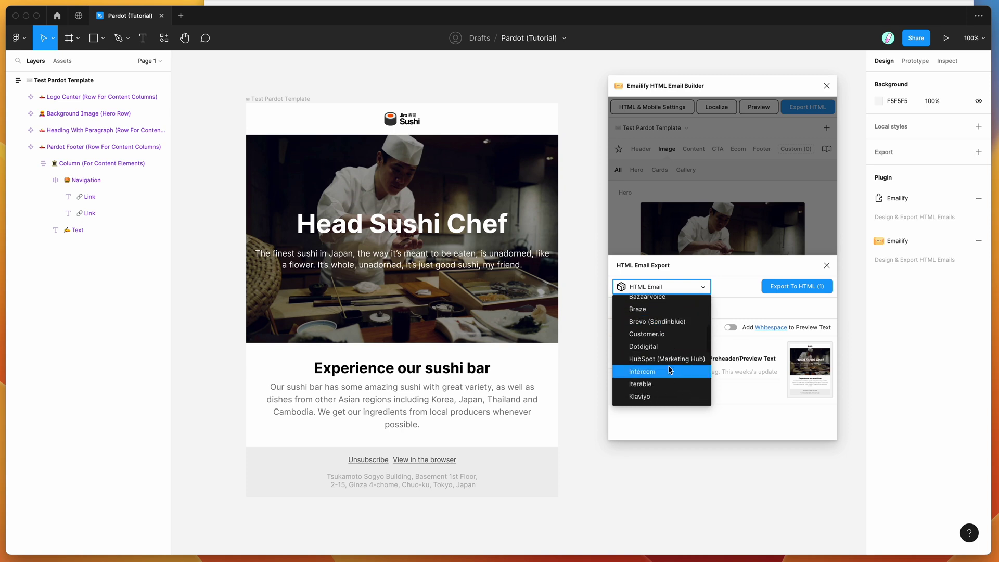
scroll(671, 369, down, 2)
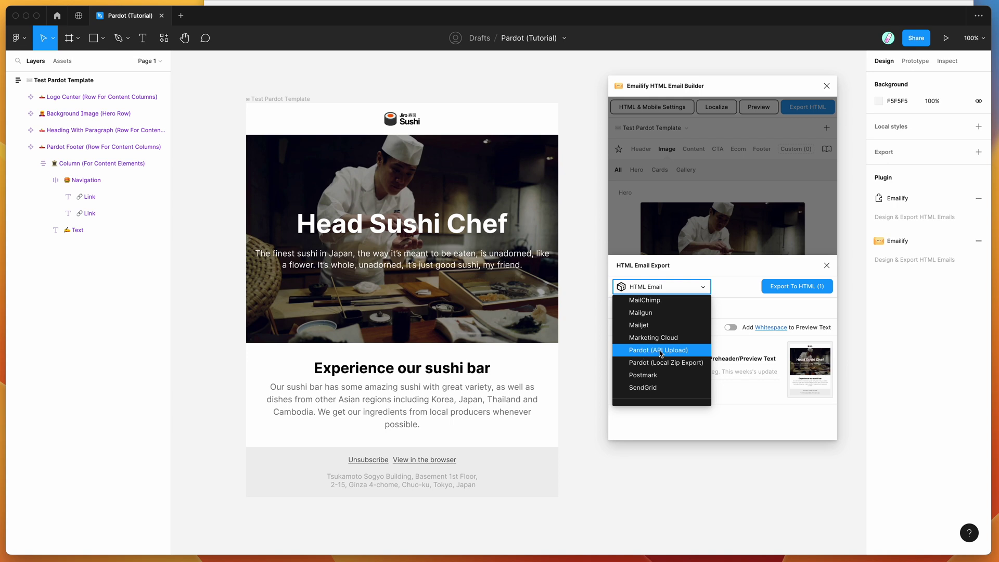
click(648, 353)
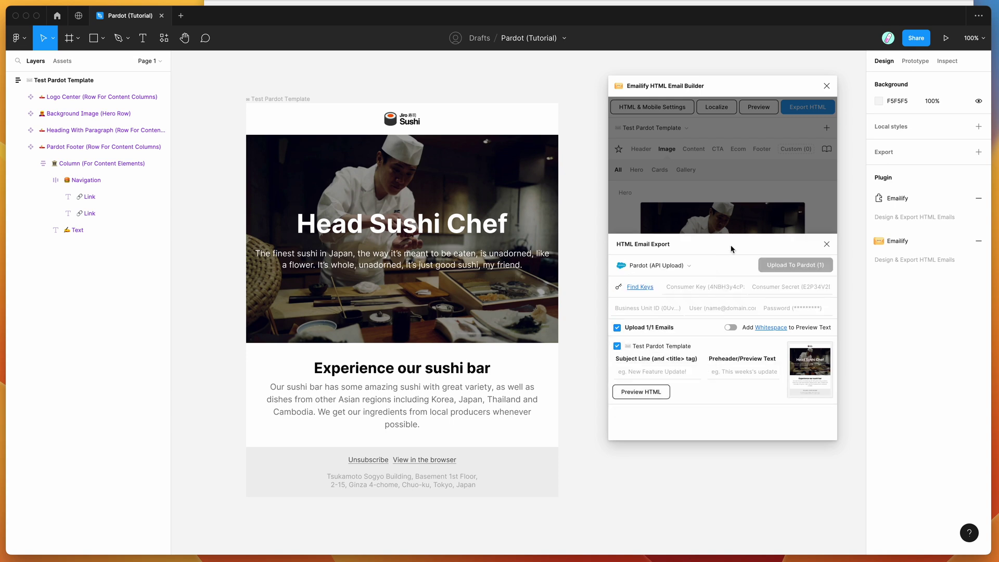
click(715, 289)
click(730, 267)
Step: Highlight Pardot's new name, Marketing Cloud Account Engagement, in Google results, then return to Figma's Business Unit ID field
key(super+Tab)
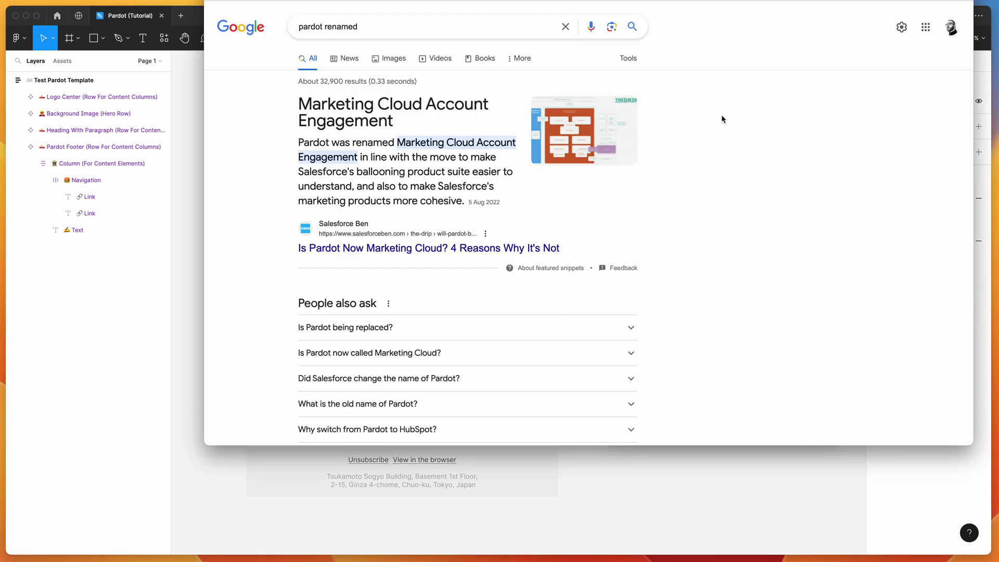
drag(299, 107, 296, 107)
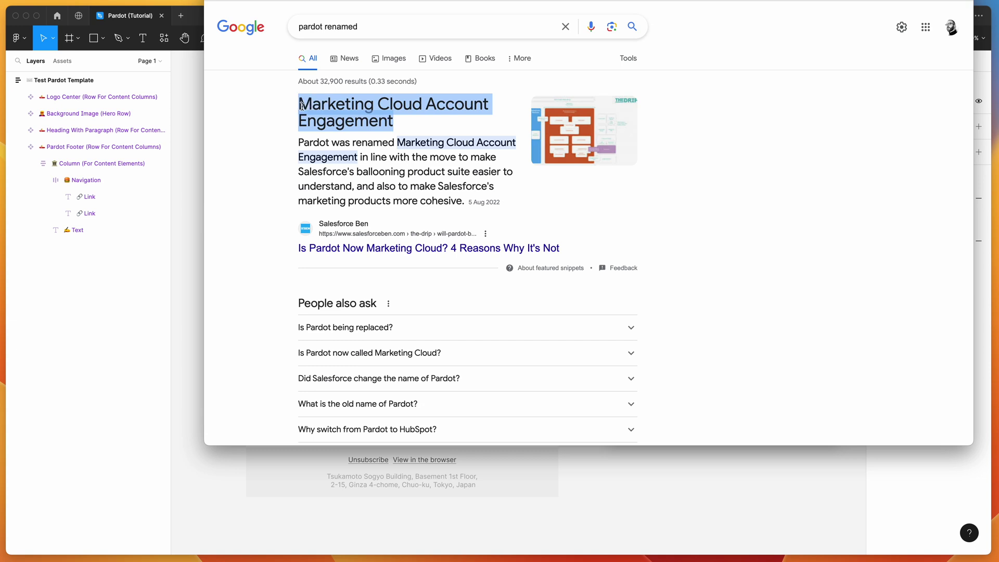
click(293, 108)
double_click(302, 143)
click(391, 125)
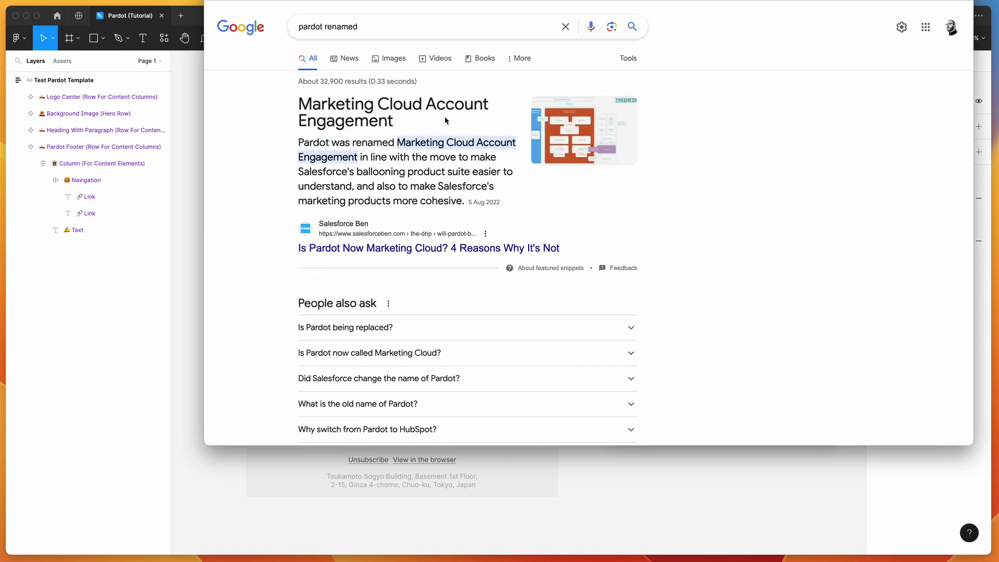
drag(415, 124, 302, 107)
click(297, 83)
double_click(321, 143)
drag(397, 143, 401, 138)
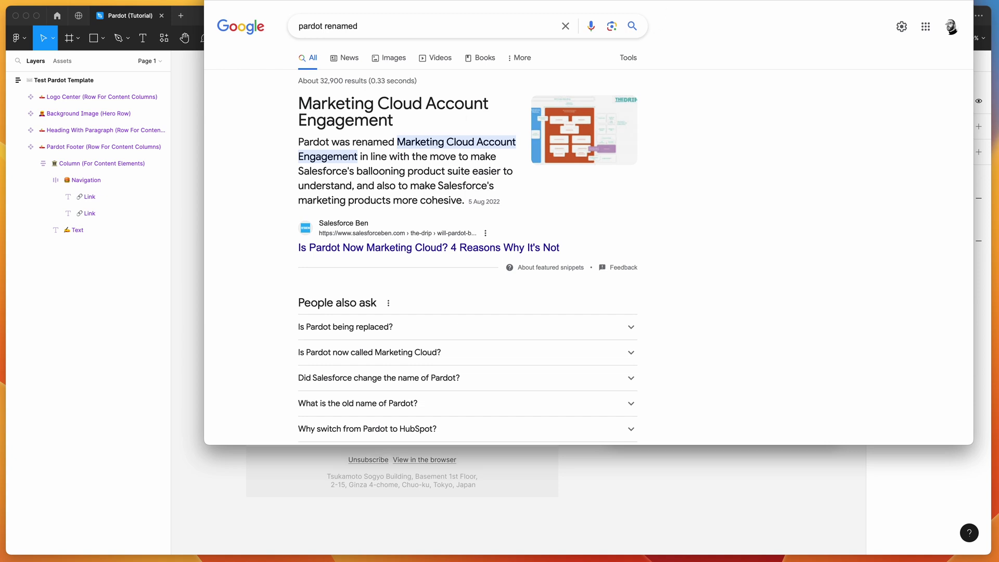
click(673, 470)
click(650, 308)
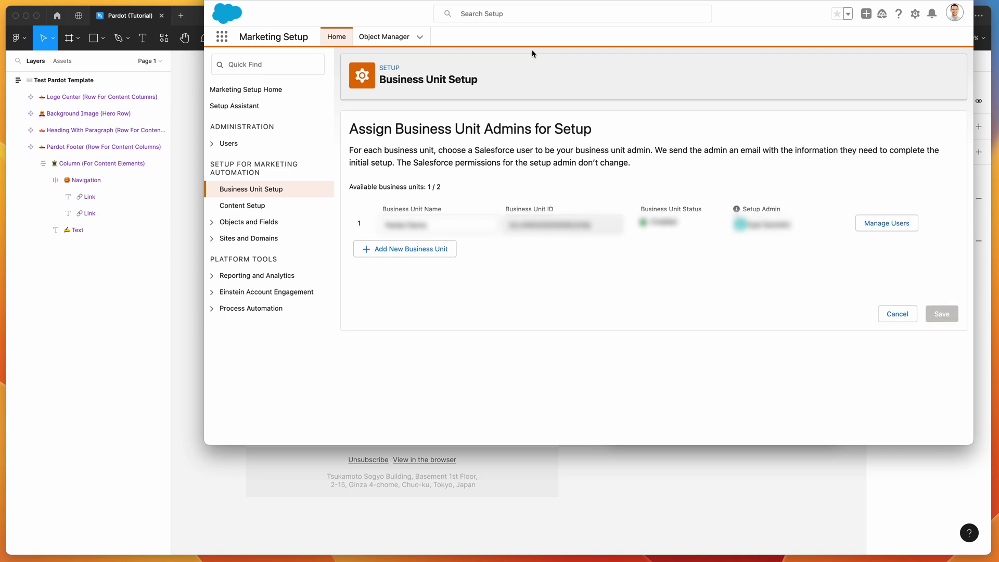
drag(379, 80, 476, 79)
click(492, 79)
click(915, 19)
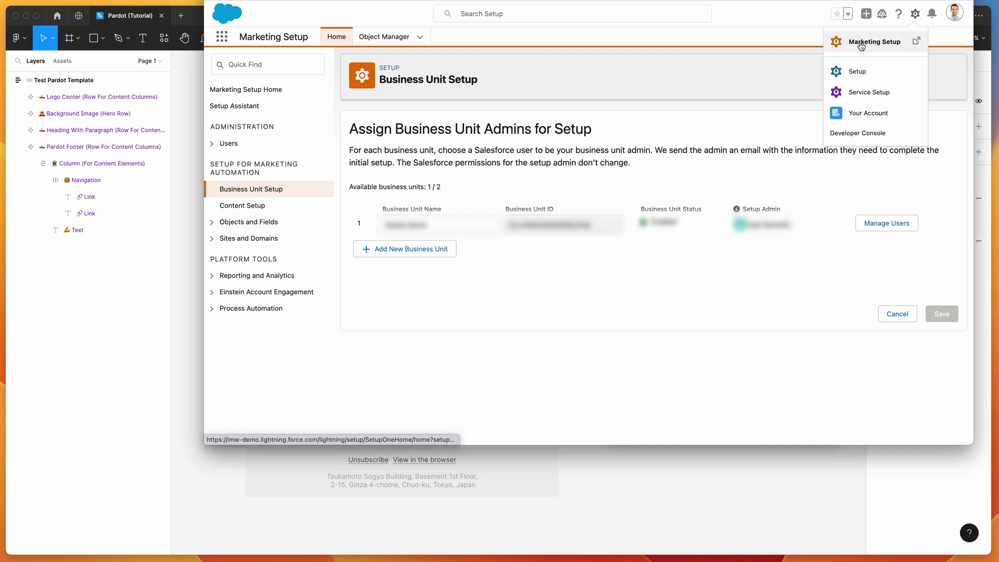
click(731, 57)
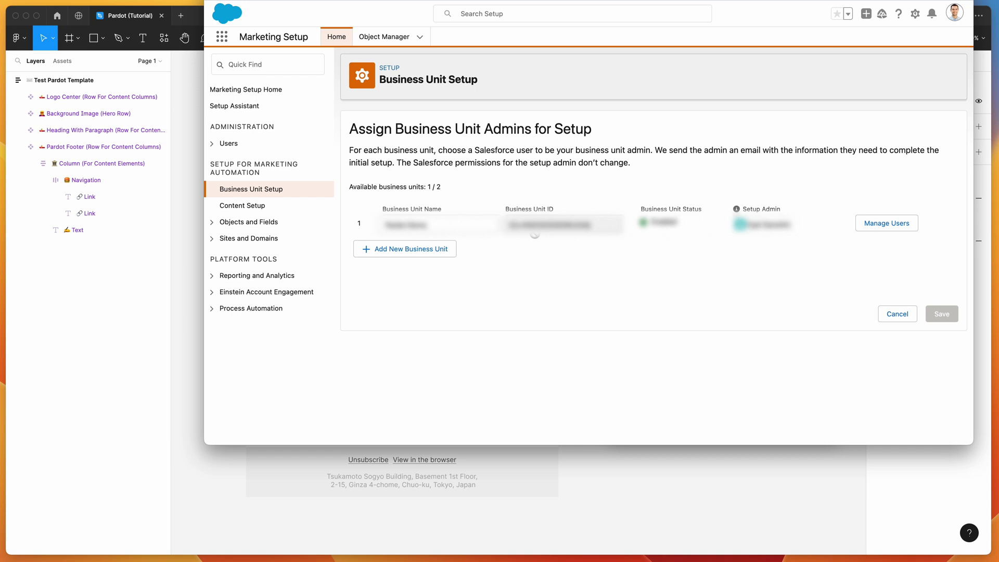
click(621, 486)
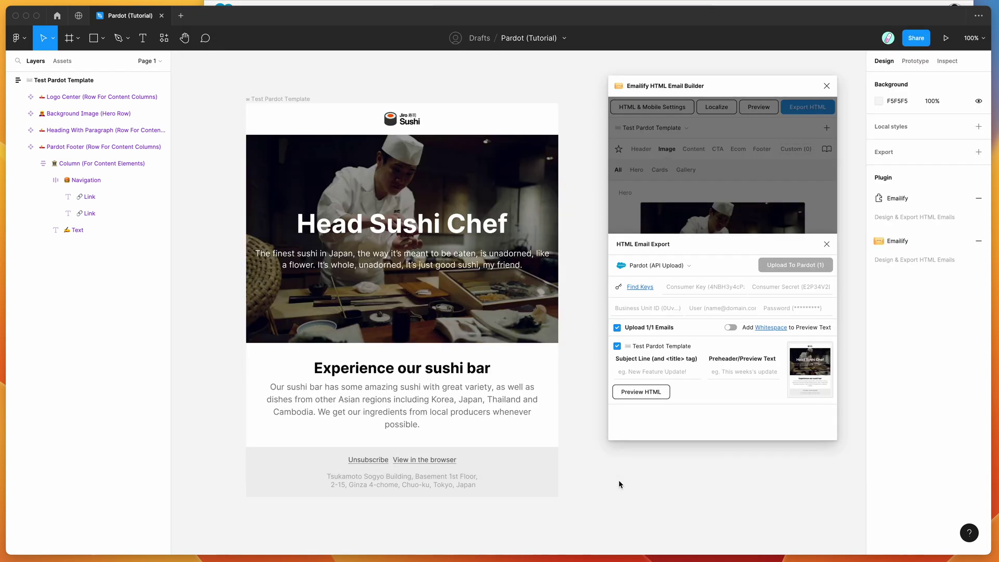
Step: Fill in the Pardot Business Unit ID, user, password, Consumer Key and Consumer Secret
click(636, 309)
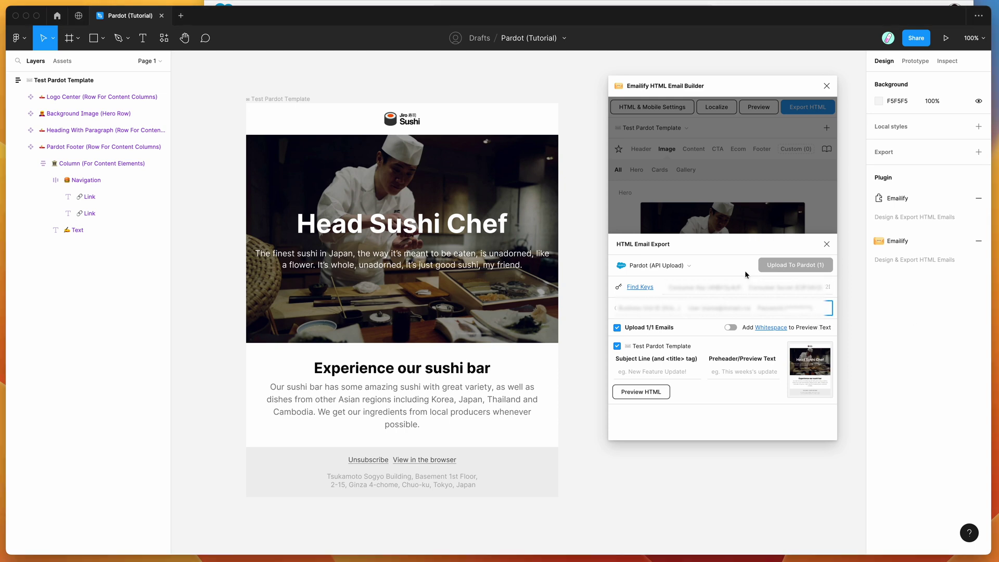
click(704, 287)
click(790, 287)
click(704, 287)
click(790, 286)
key(super+Tab)
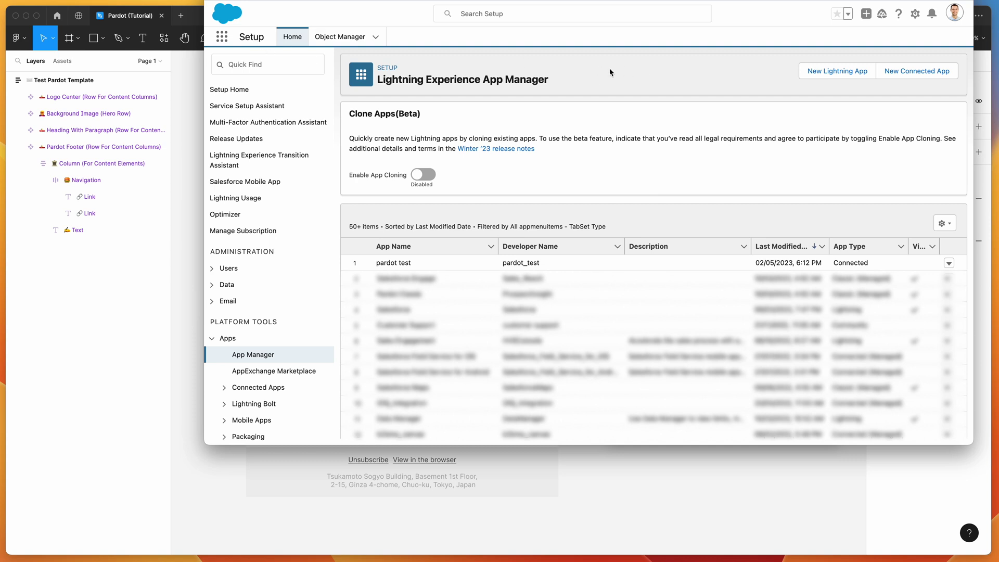
Step: Open the pardot test connected app's details with View in App Manager
click(916, 16)
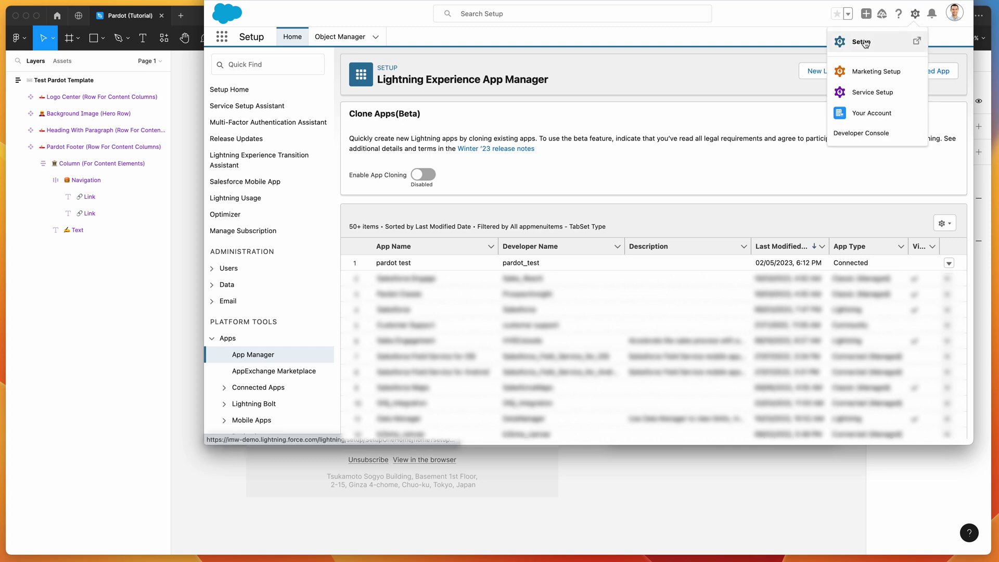
click(658, 82)
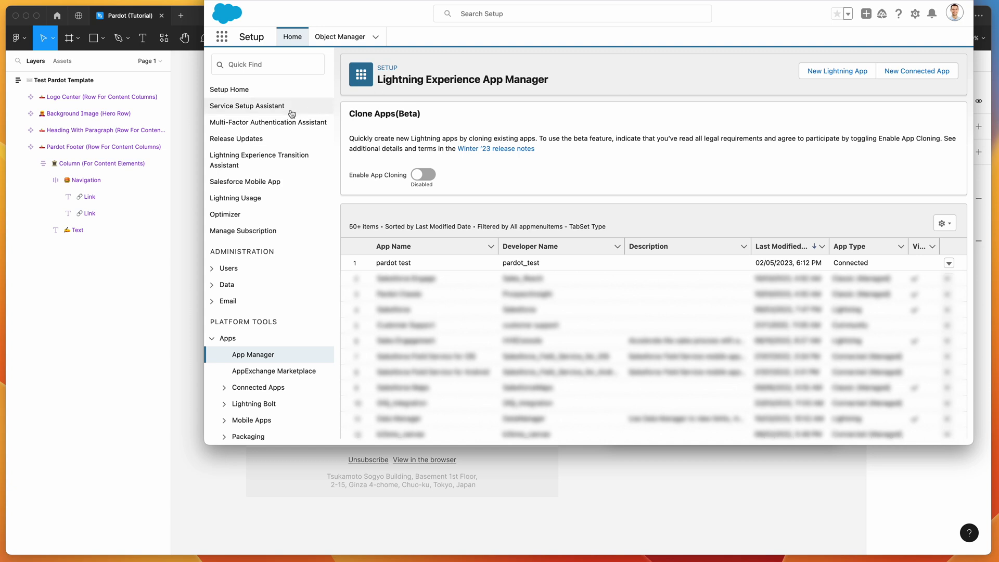
scroll(252, 181, down, 4)
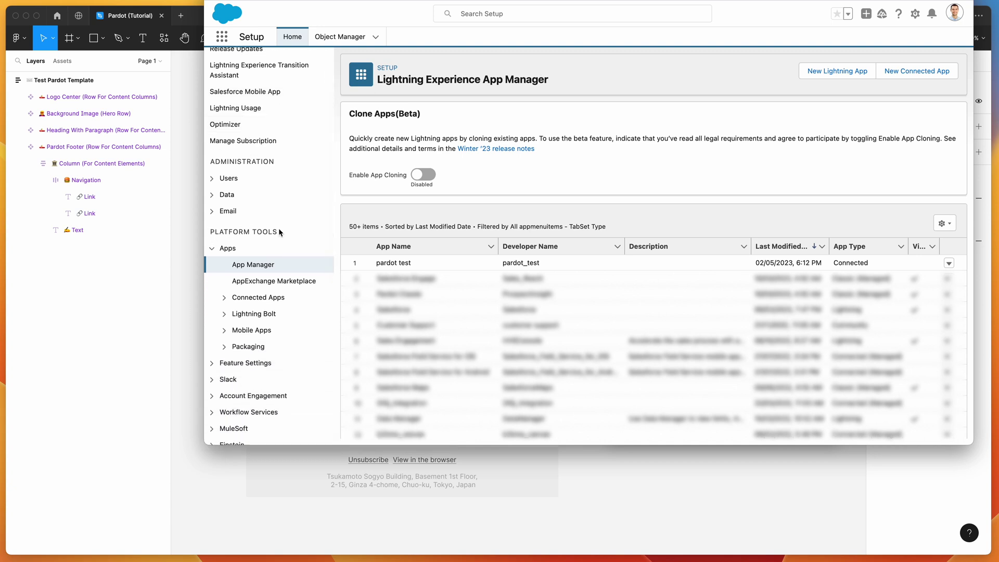
scroll(228, 238, down, 1)
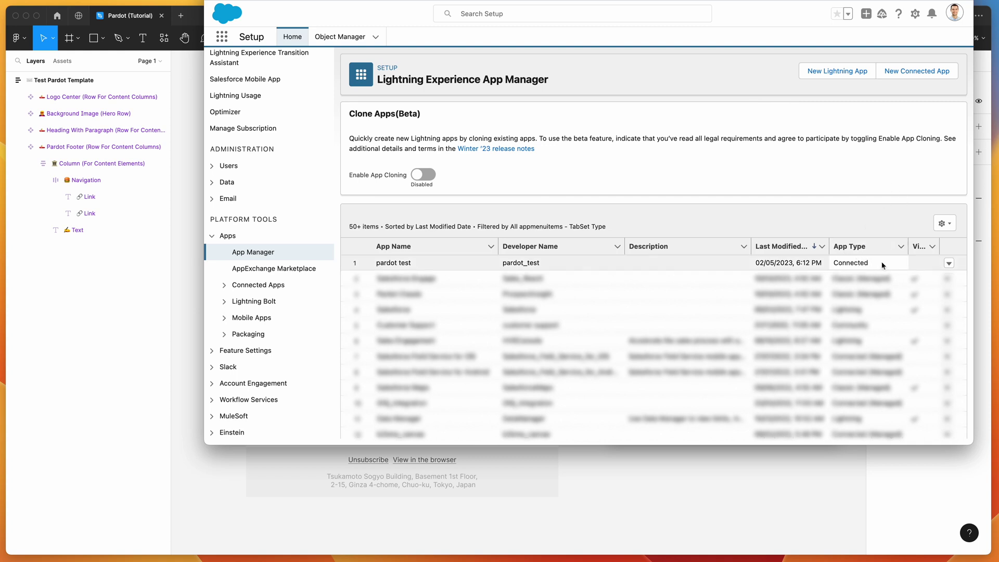
click(949, 264)
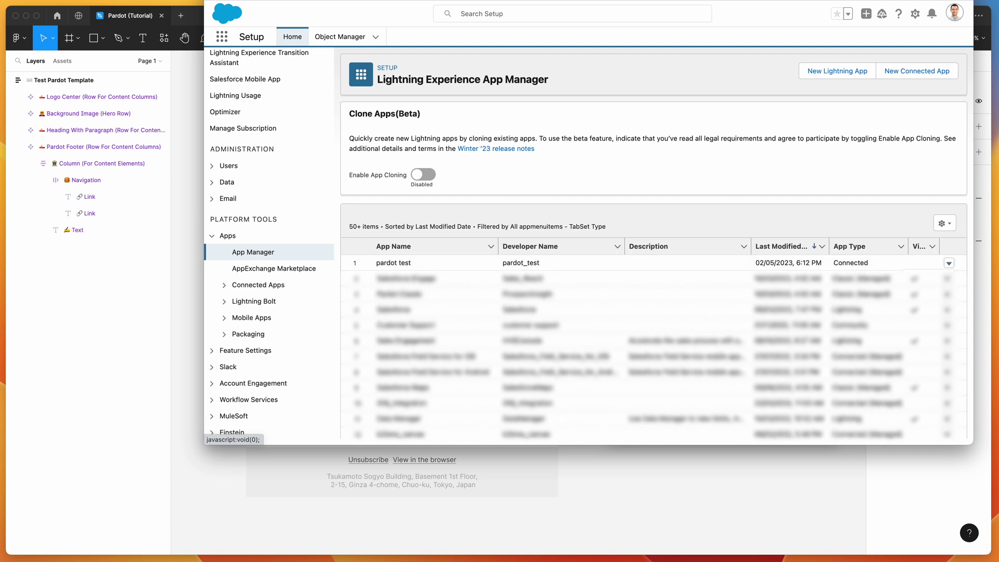
click(950, 263)
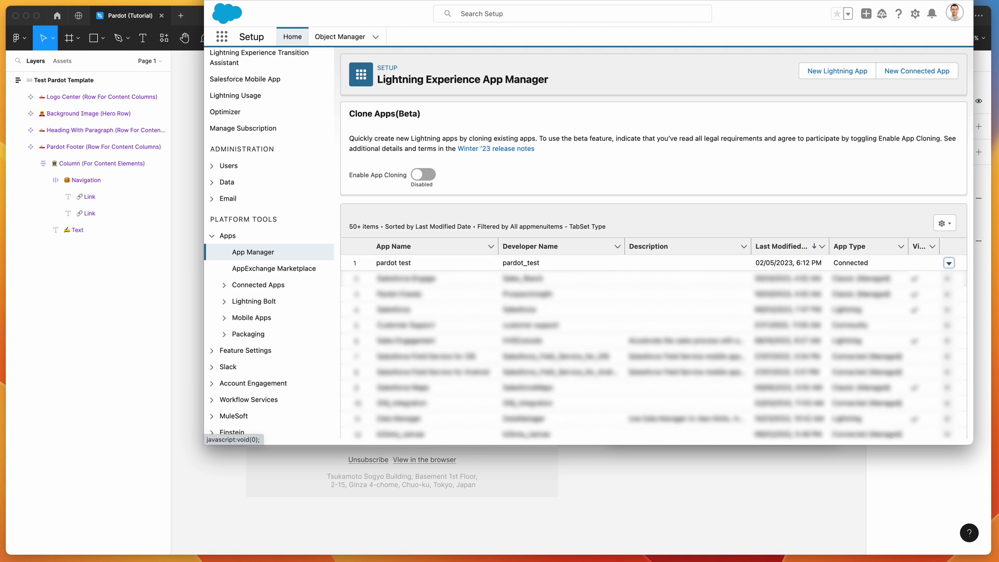
click(938, 273)
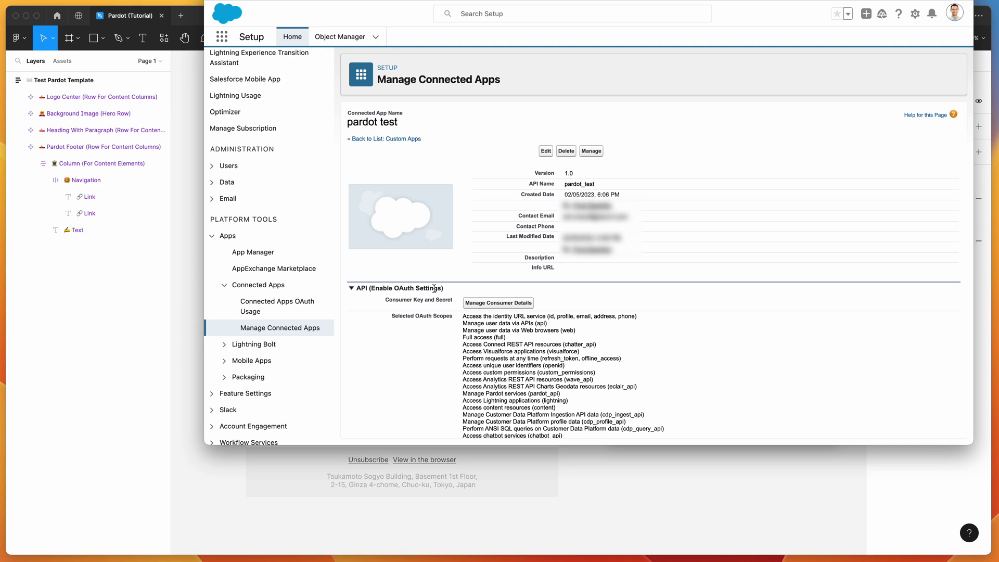
Step: Review the pardot test app's consumer details, then return to the Figma email
scroll(460, 292, down, 1)
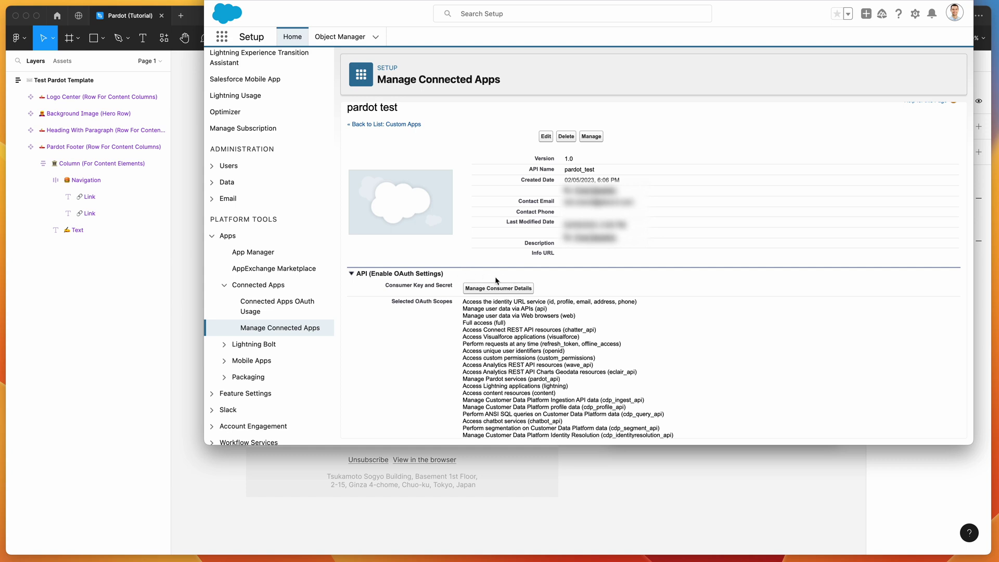
click(189, 251)
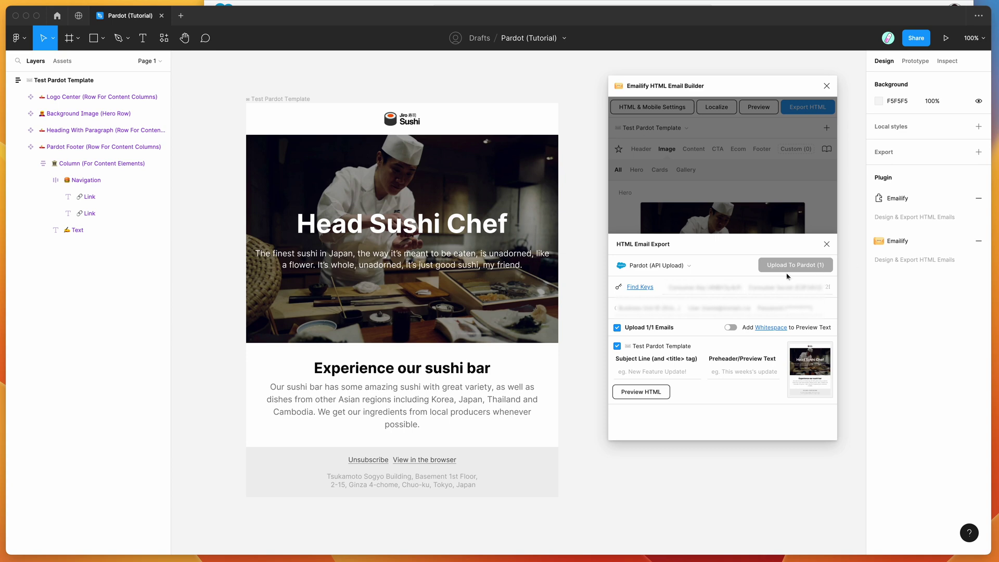
Step: Paste the Pardot consumer key and consumer secret into Emailify's export panel to connect
click(704, 287)
click(790, 287)
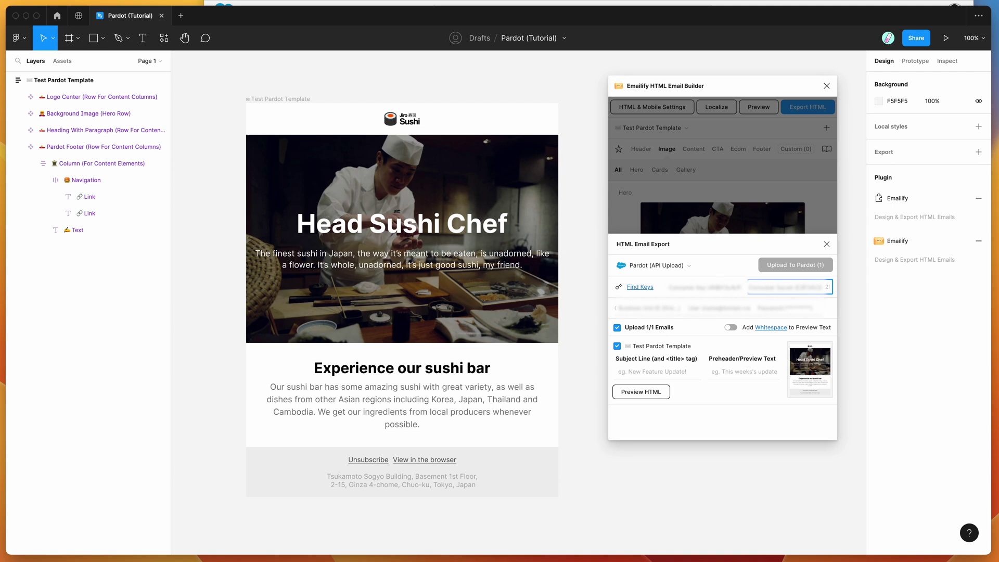
key(super+v)
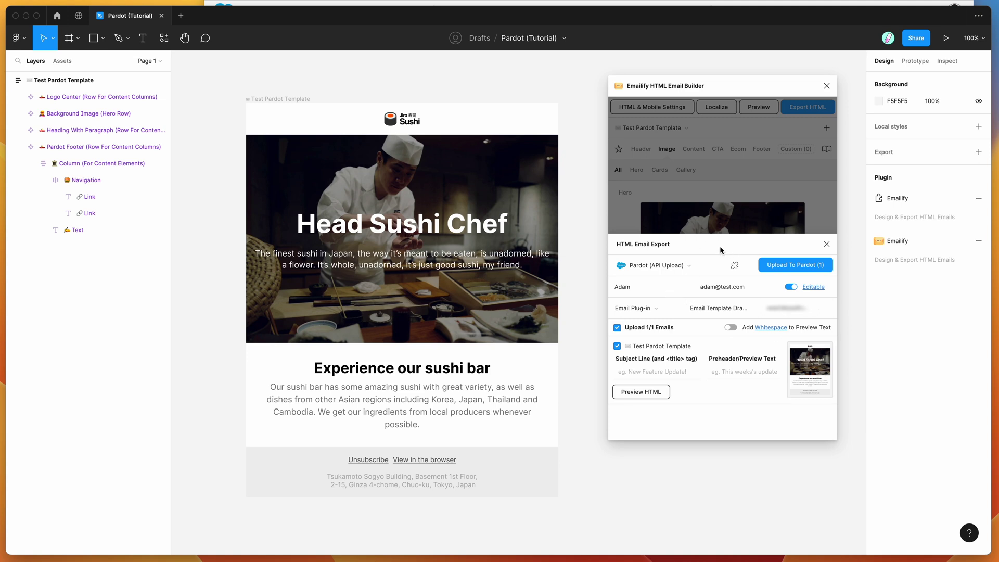
Step: Delete the existing text from the sender name and sender e-mail fields
click(657, 286)
drag(658, 286, 591, 285)
key(BackSpace)
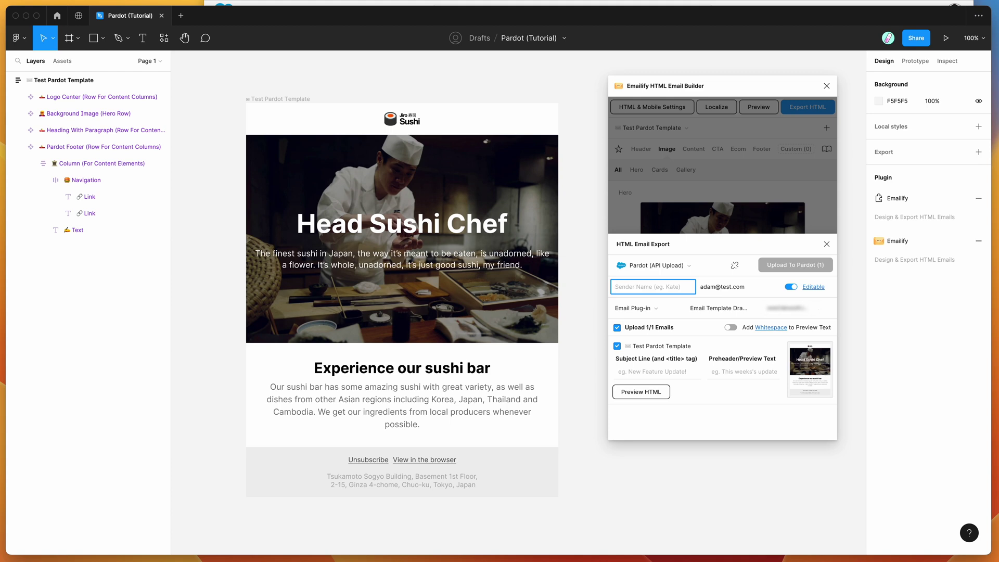
click(718, 286)
drag(748, 286, 700, 286)
key(BackSpace)
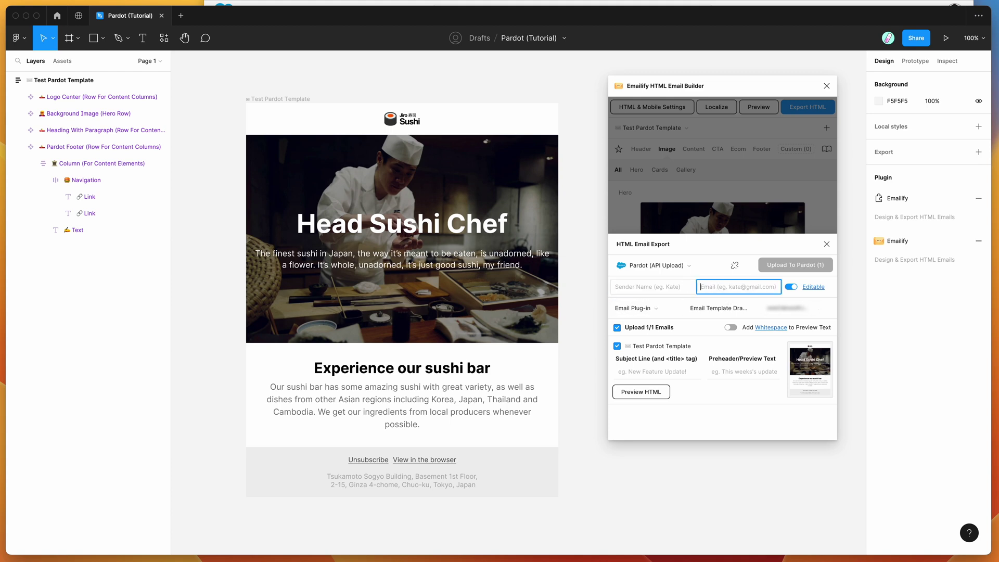
click(720, 267)
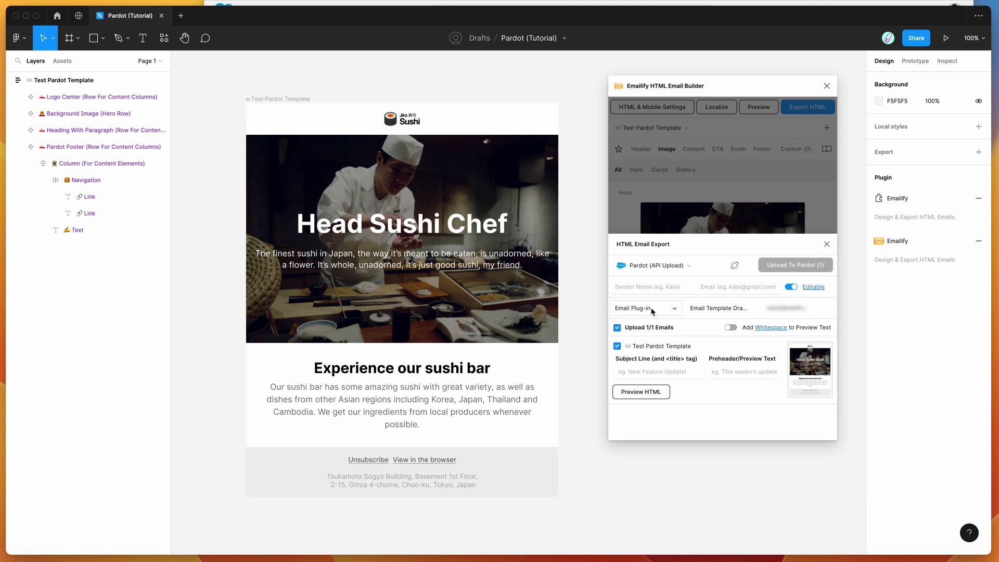
Step: Choose the Email Plug-in campaign for the Pardot export
click(652, 311)
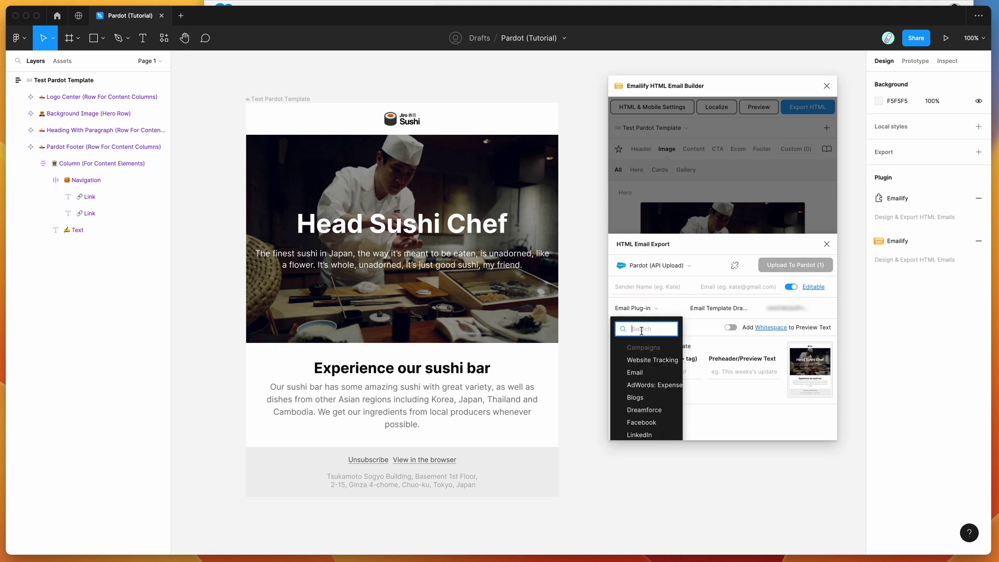
scroll(651, 390, down, 10)
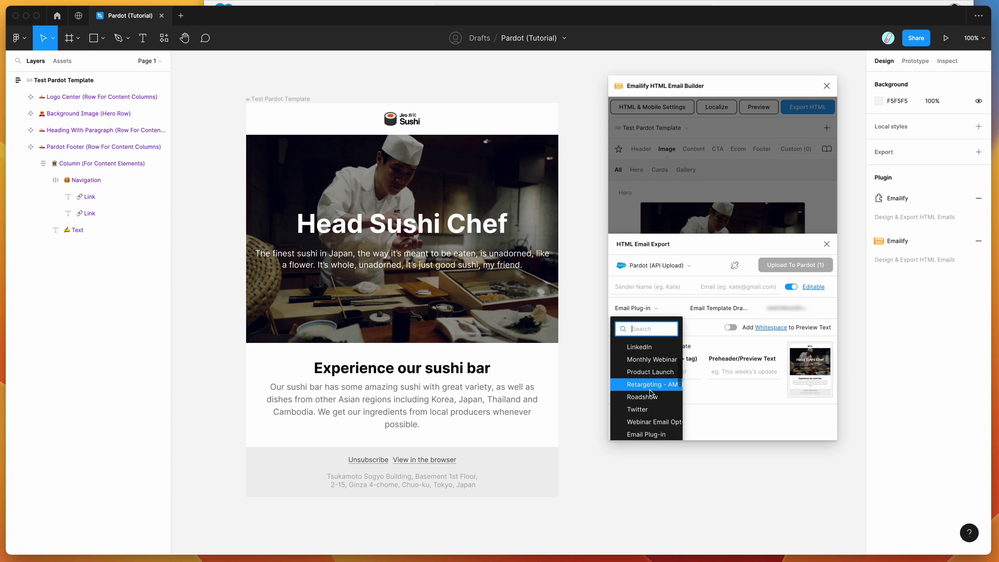
scroll(651, 394, down, 5)
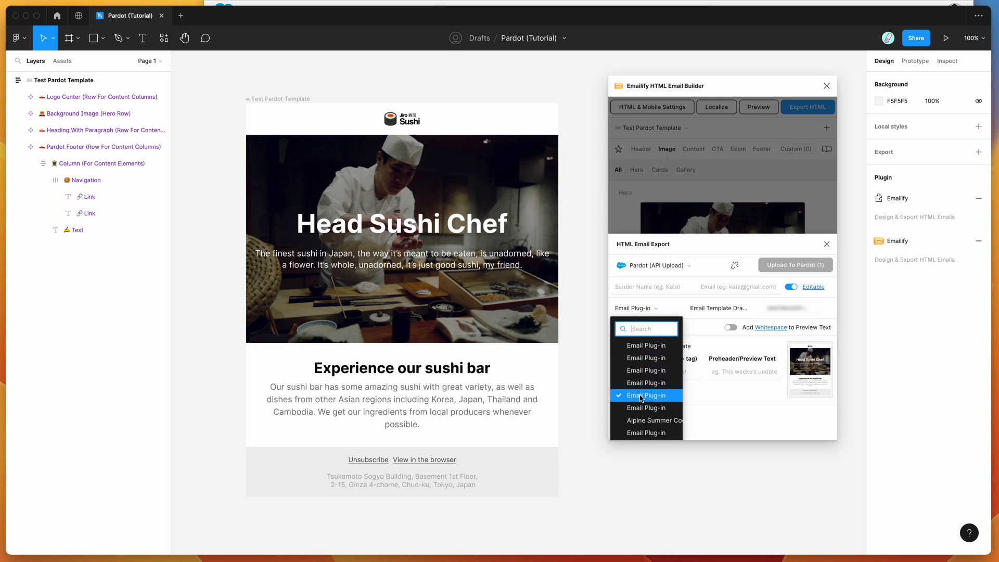
click(641, 398)
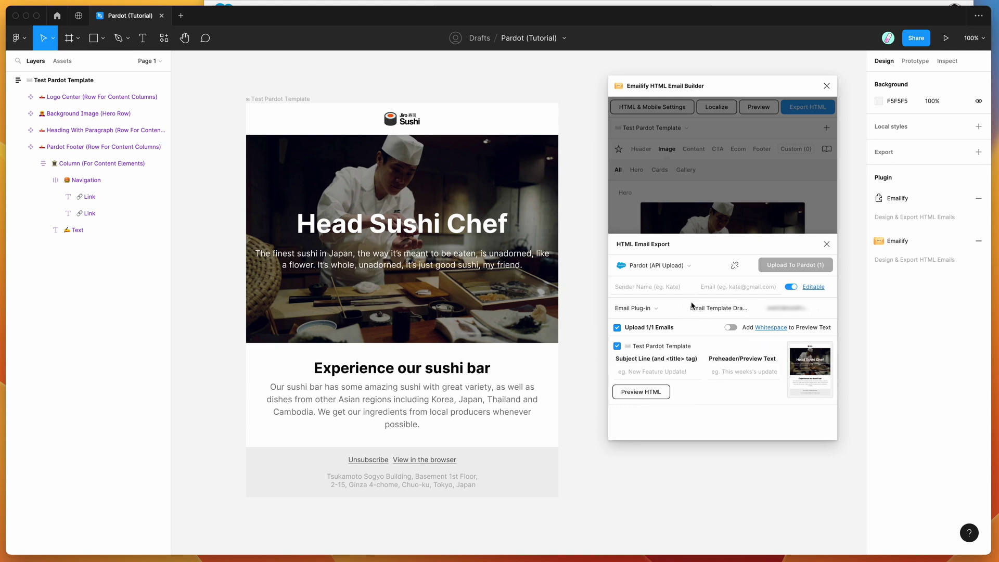
Step: Put the email in the Email Templates folder
click(710, 309)
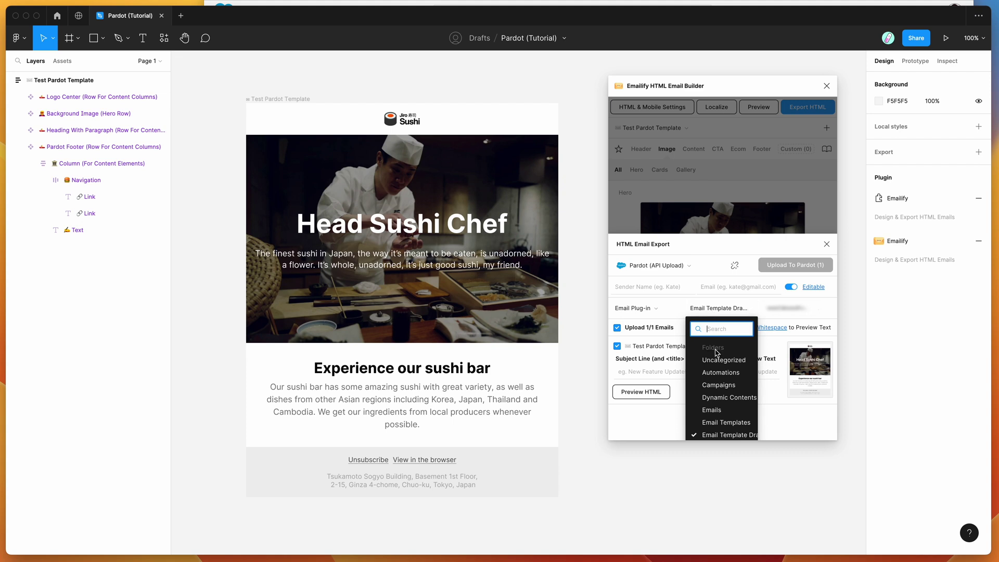
scroll(703, 359, down, 3)
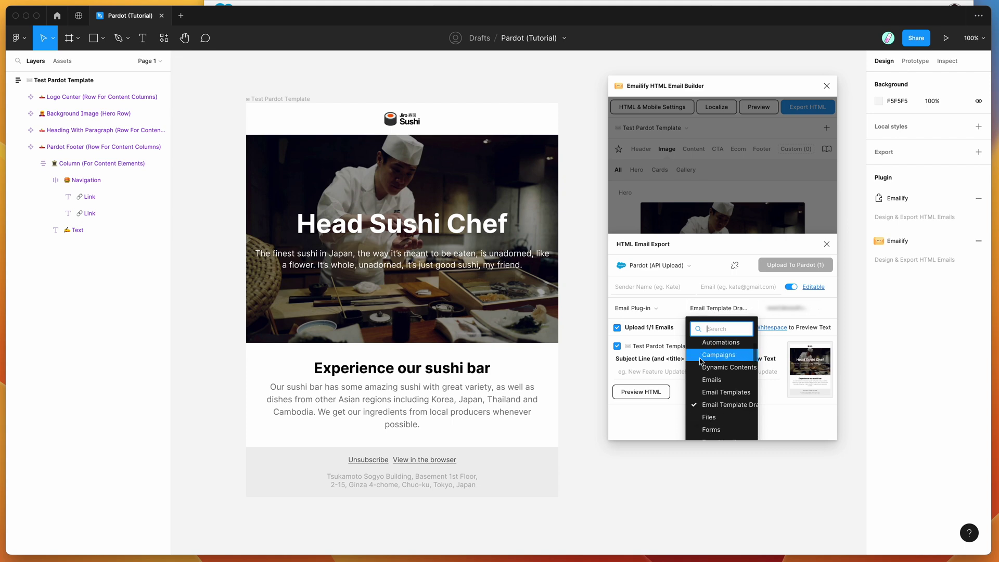
scroll(708, 375, down, 5)
scroll(721, 401, up, 7)
click(720, 423)
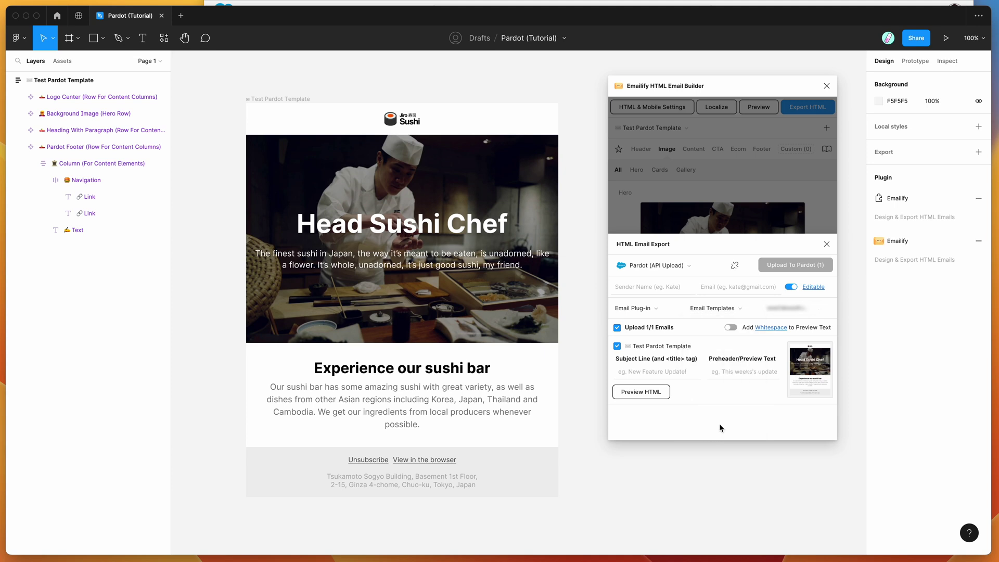
click(787, 309)
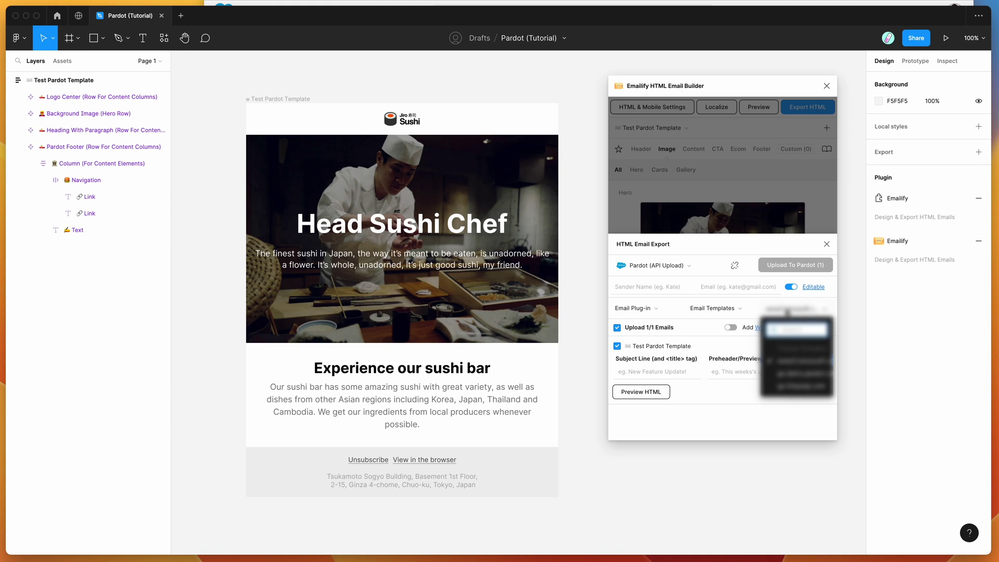
click(787, 310)
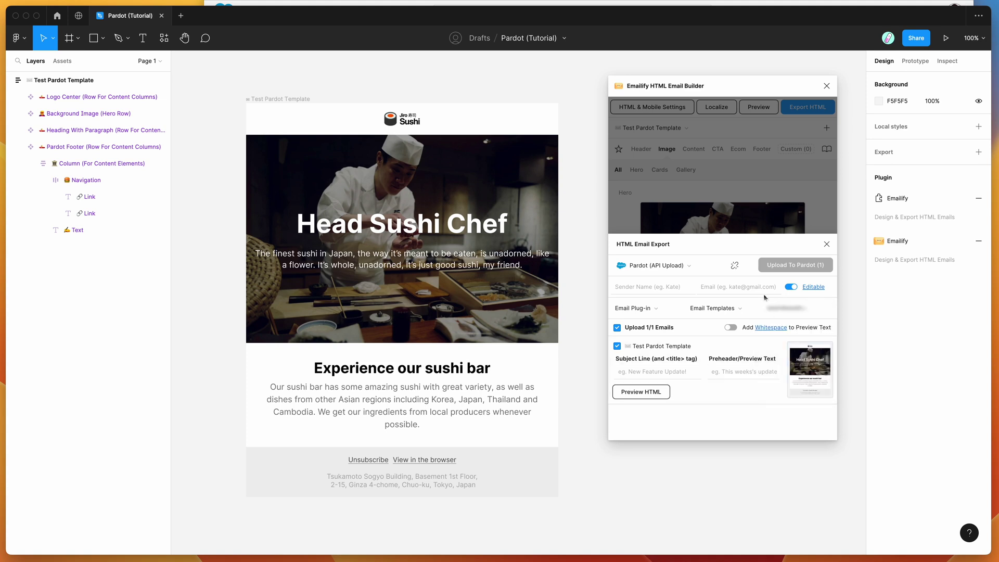
Step: Fill in the sender's name and sender e-mail address
click(697, 282)
click(716, 267)
click(648, 287)
text(Adam)
click(711, 287)
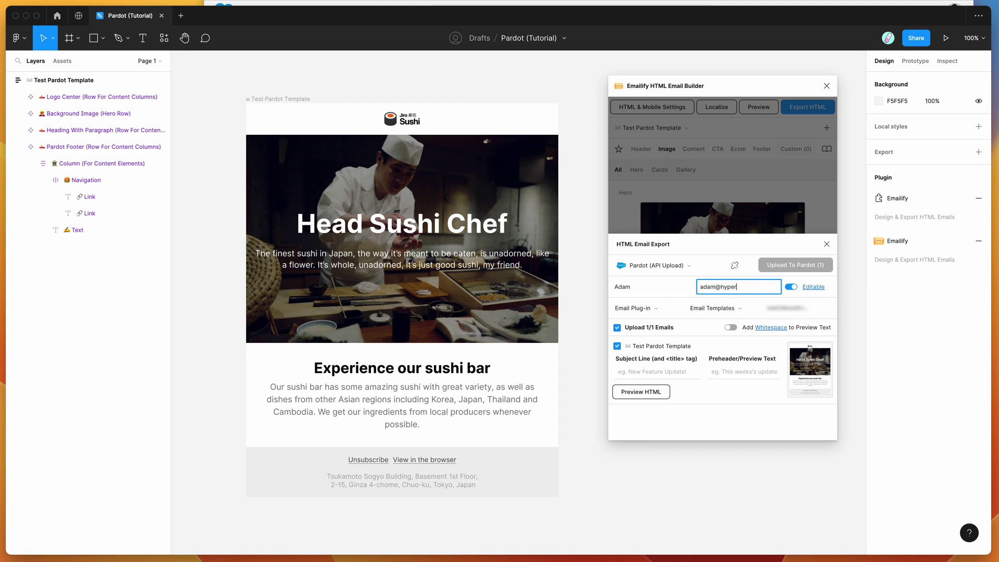
click(726, 241)
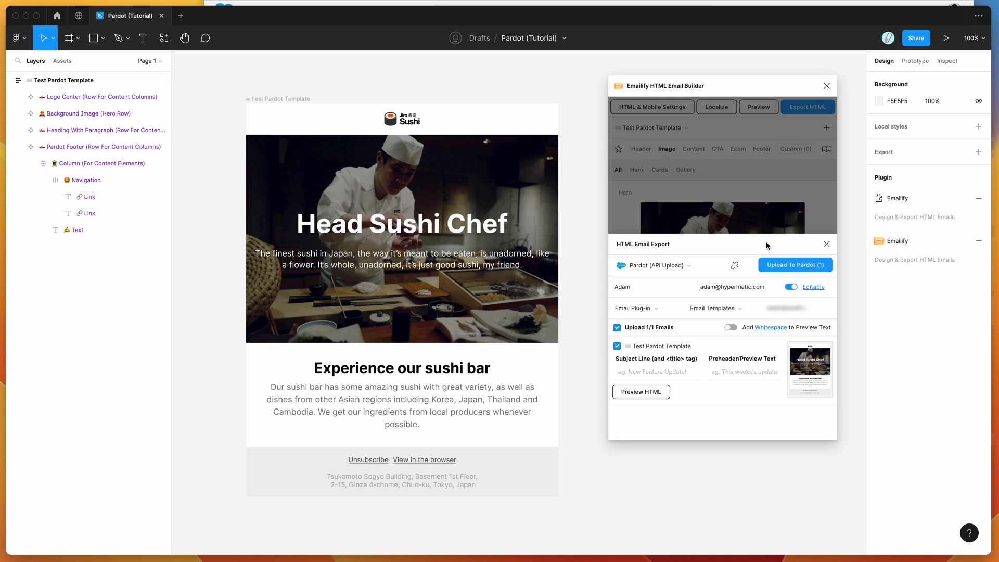
Step: Switch the Editable option off
click(791, 288)
click(792, 289)
click(792, 290)
Step: Set subject 'Test Subject' and preheader 'Test Preheader', then upload the template to Pardot
click(674, 369)
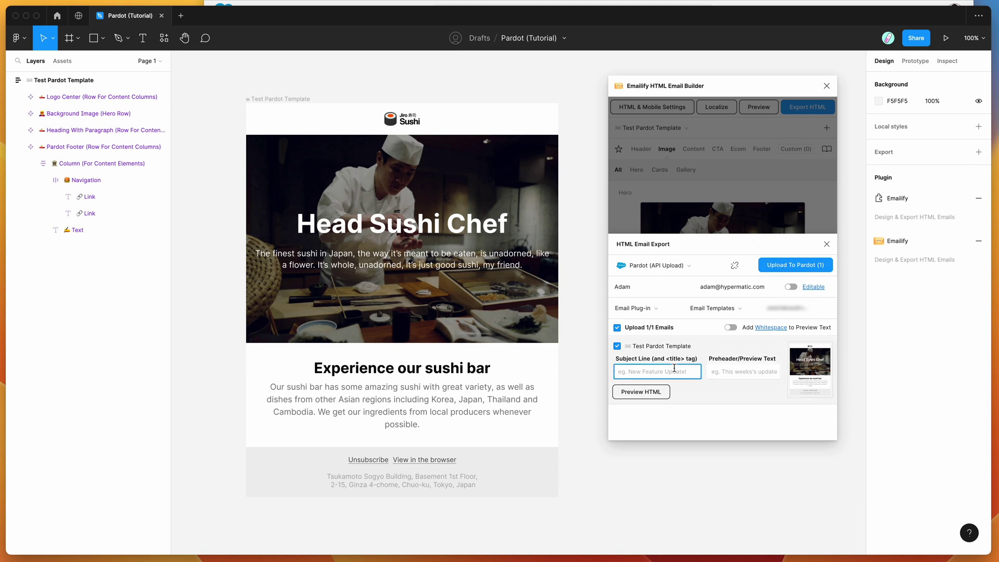
text(Test Subject)
key(Tab)
text(Test Prea)
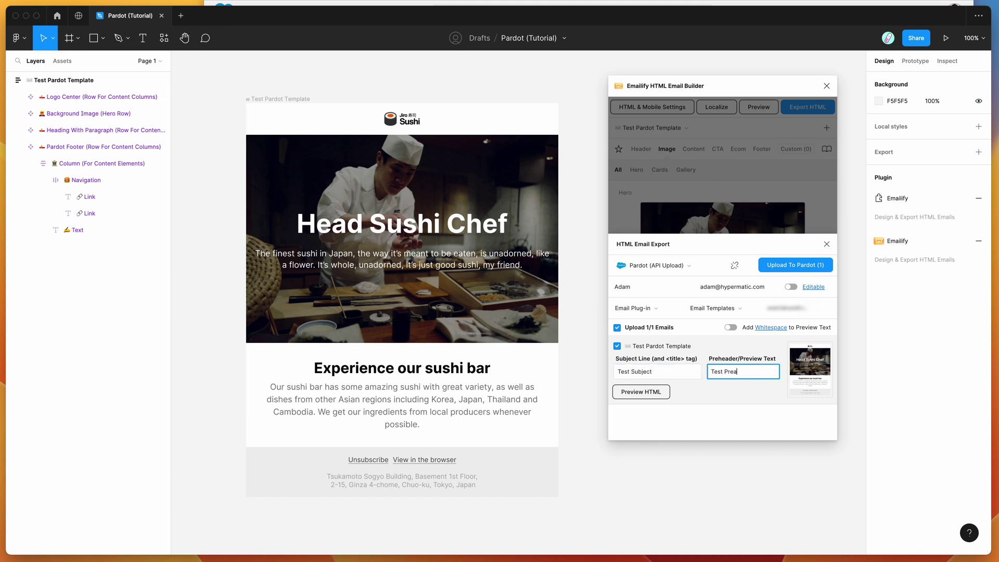
key(BackSpace)
text(header)
click(753, 258)
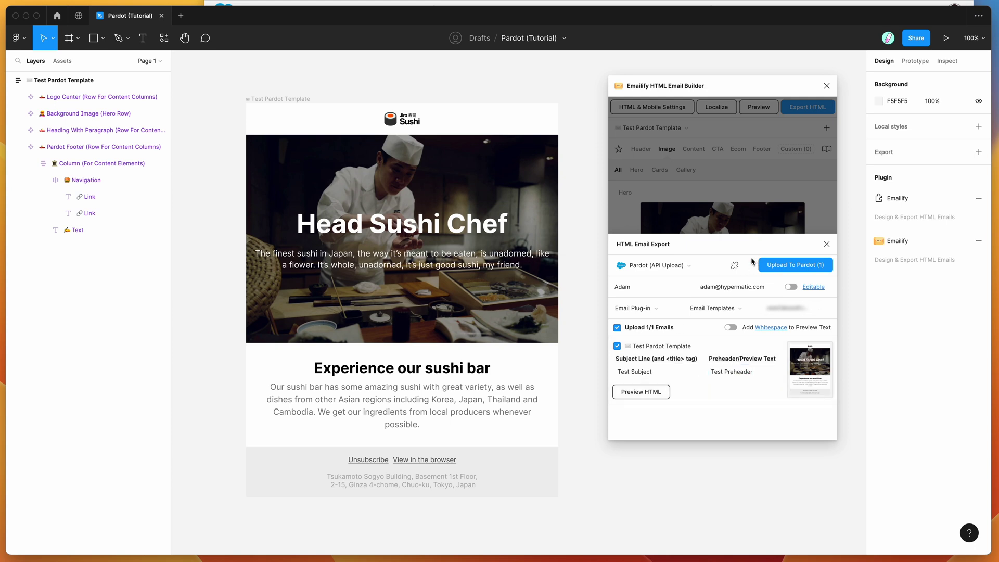
click(783, 269)
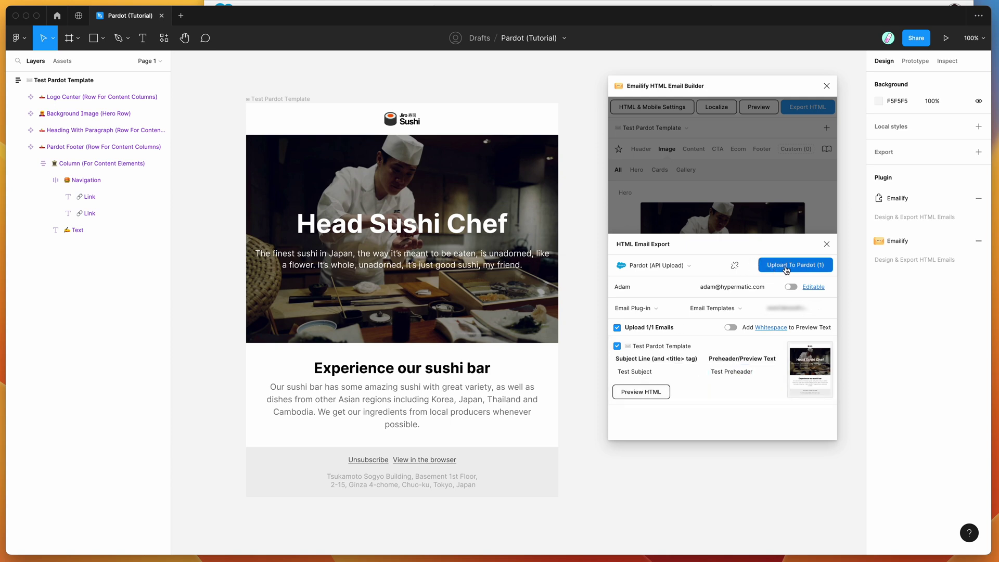
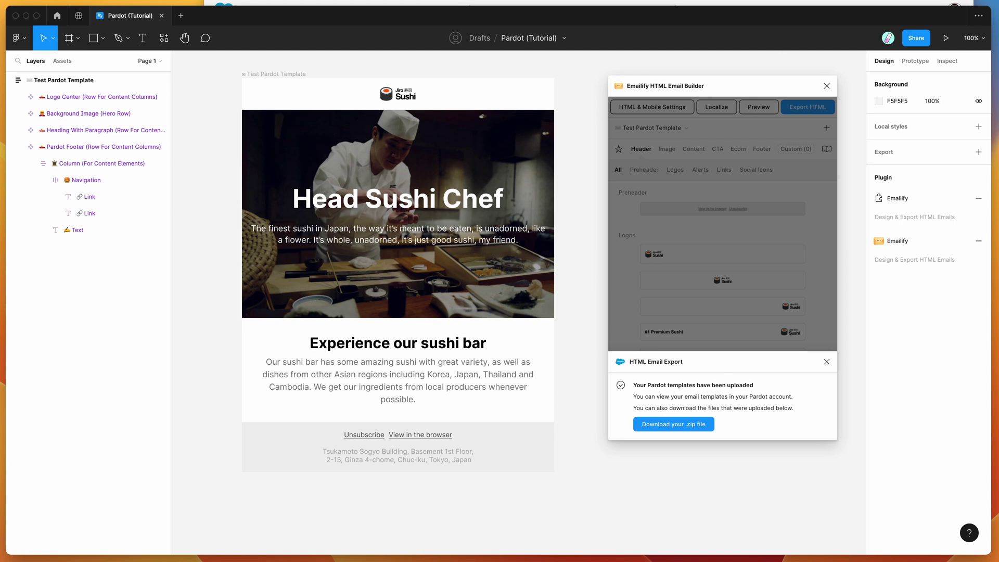
Step: Switch from Figma to the browser window showing Account Engagement Email Templates
key(super+Tab)
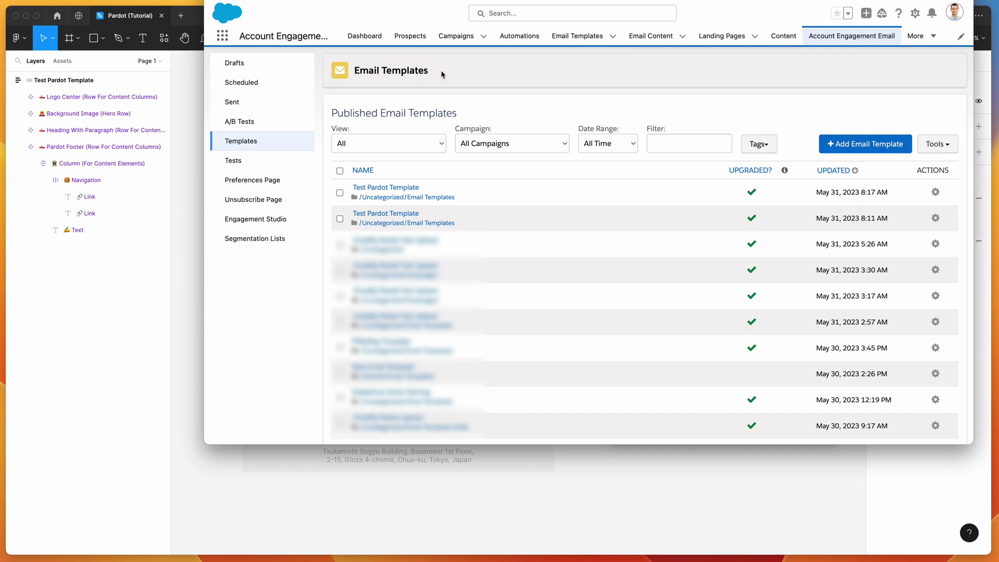
click(223, 37)
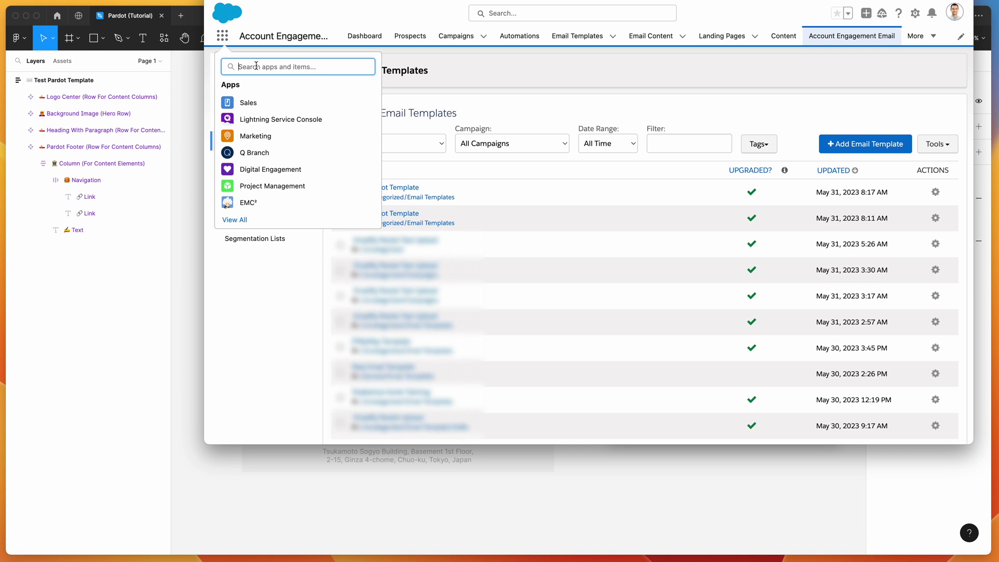
text(engagement)
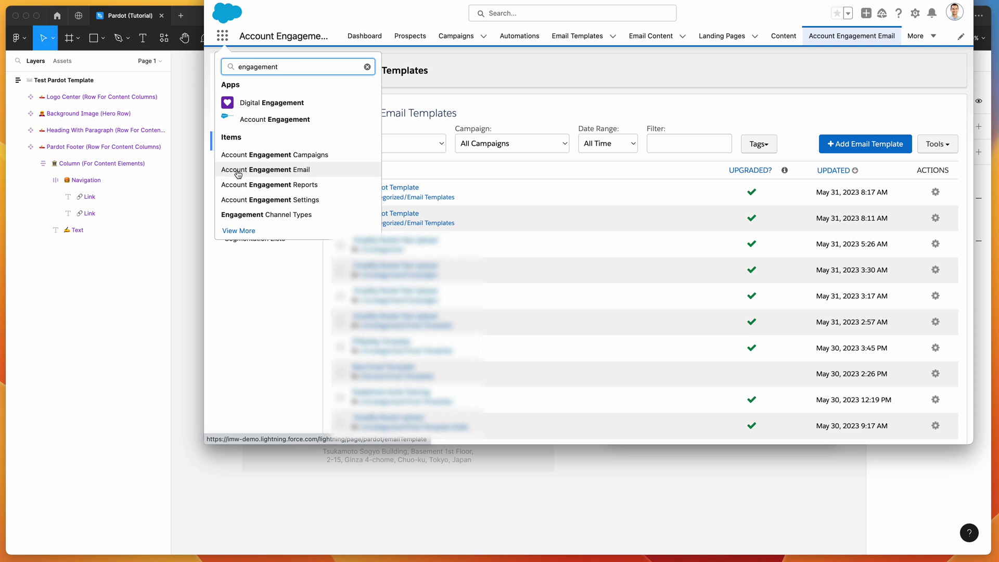
click(251, 172)
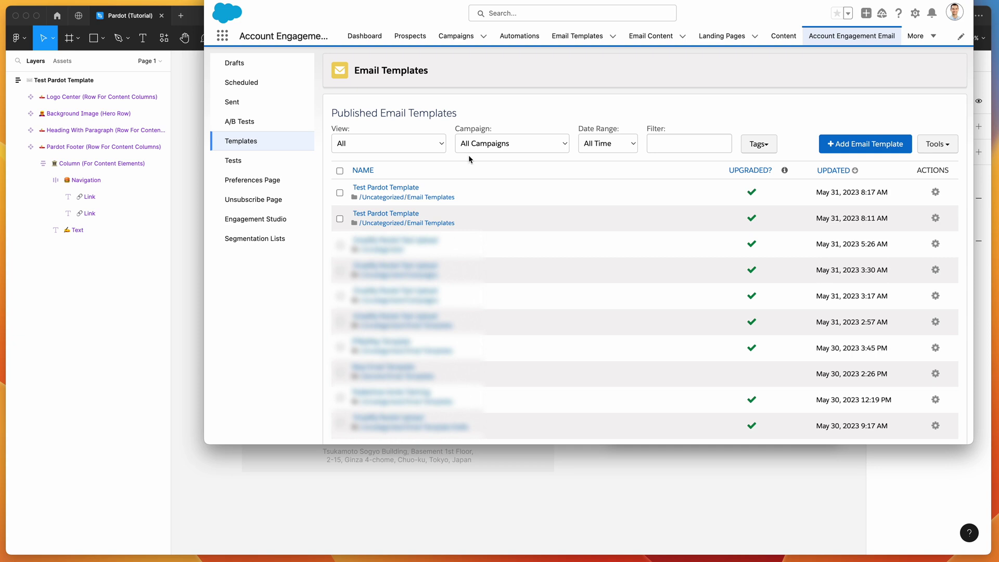
Step: Open the Test Pardot Template details and scroll through the page and email preview
click(378, 189)
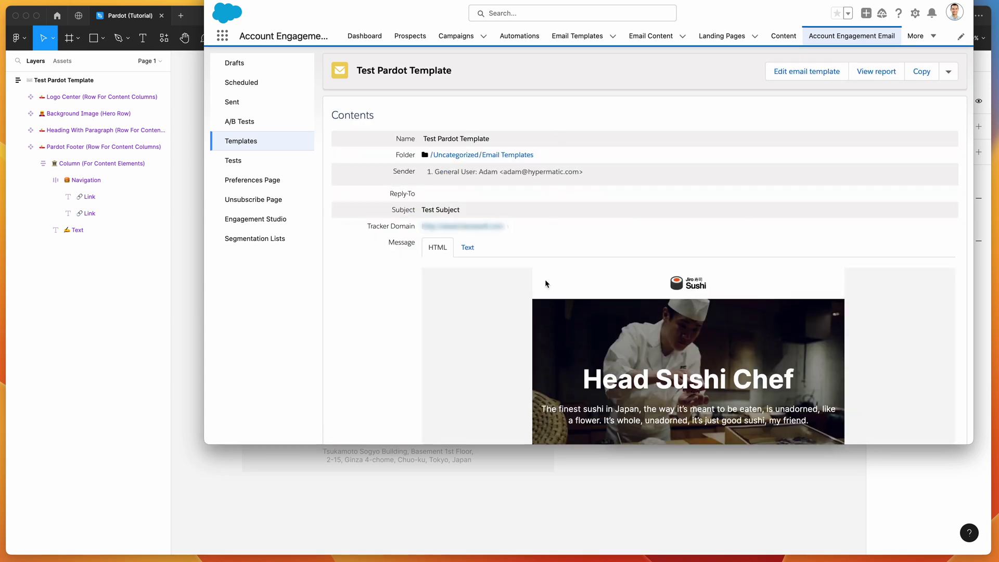
scroll(395, 247, down, 2)
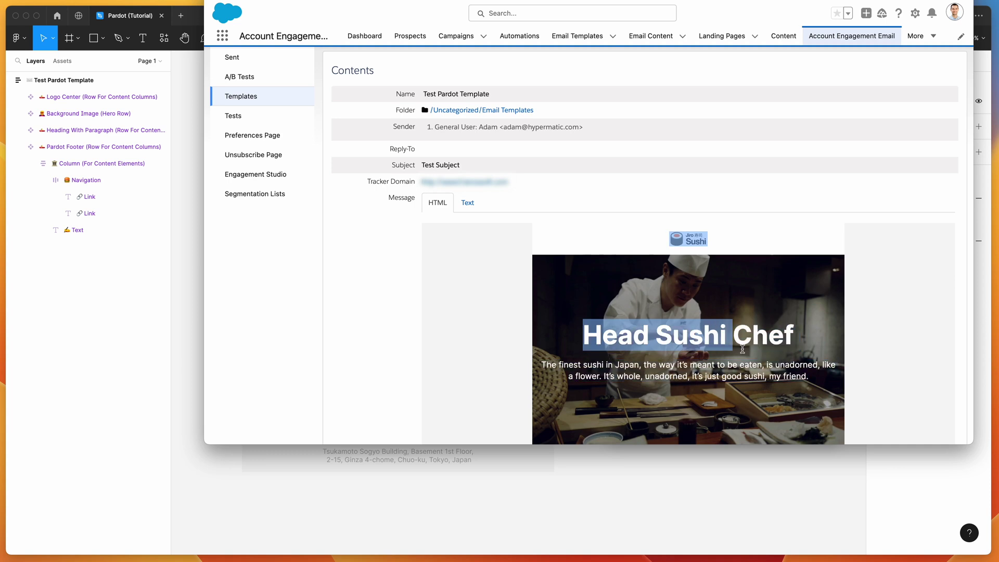
scroll(750, 361, down, 1)
scroll(749, 360, up, 3)
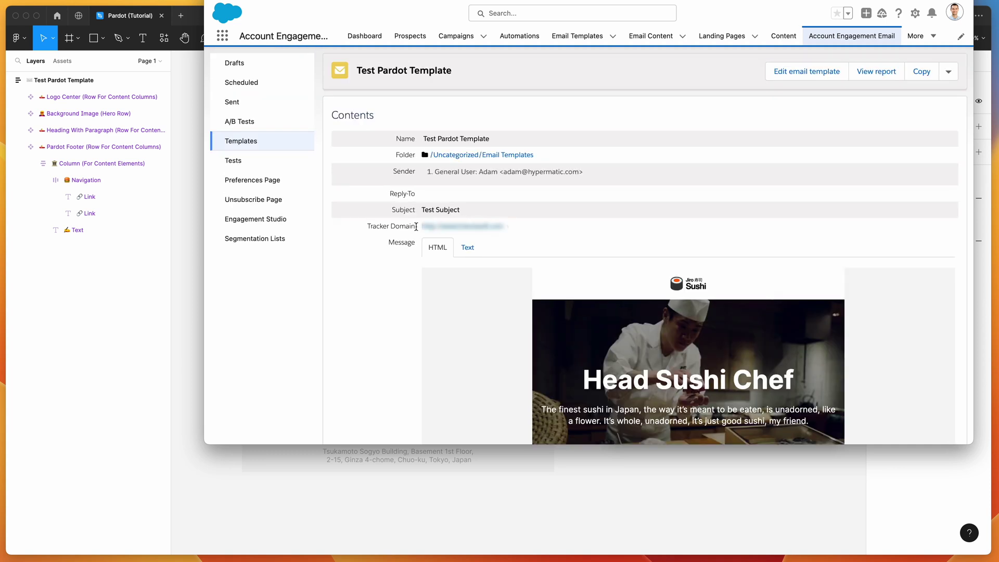
Step: Highlight the template's subject, sender details, sender name and template name to check them
drag(471, 214, 422, 210)
click(422, 210)
drag(479, 172, 580, 172)
click(580, 172)
double_click(487, 173)
click(514, 171)
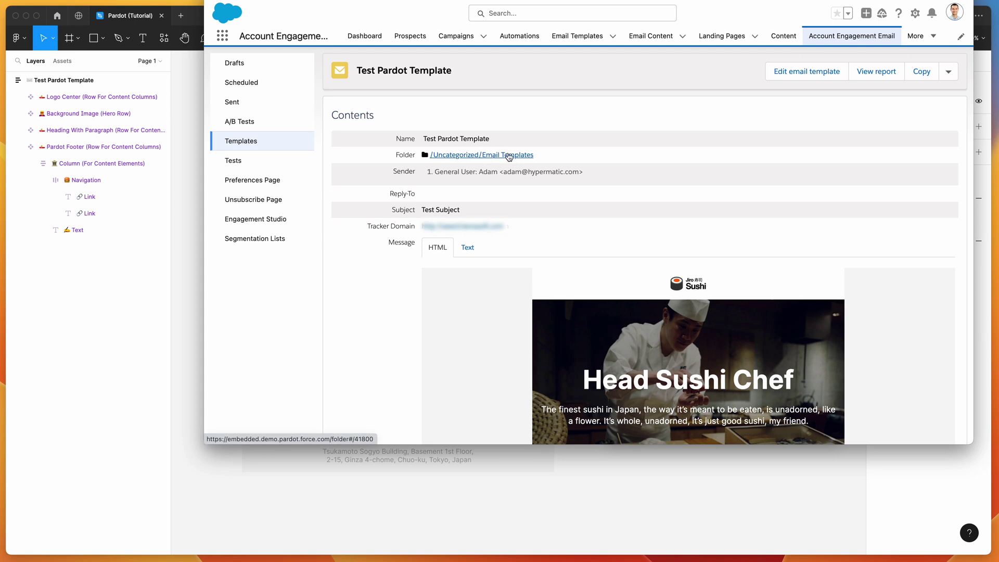
drag(490, 139, 502, 140)
click(425, 139)
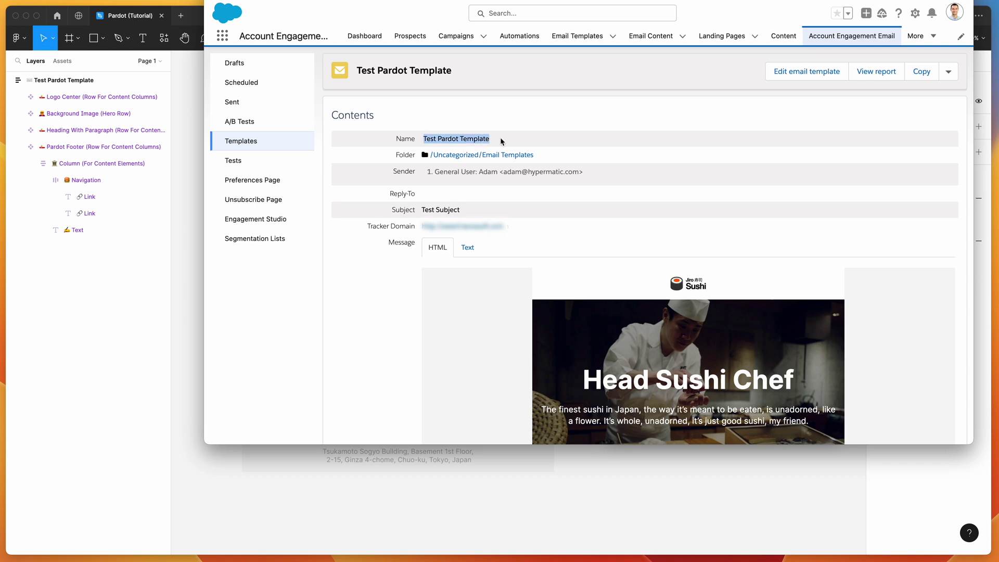
click(503, 141)
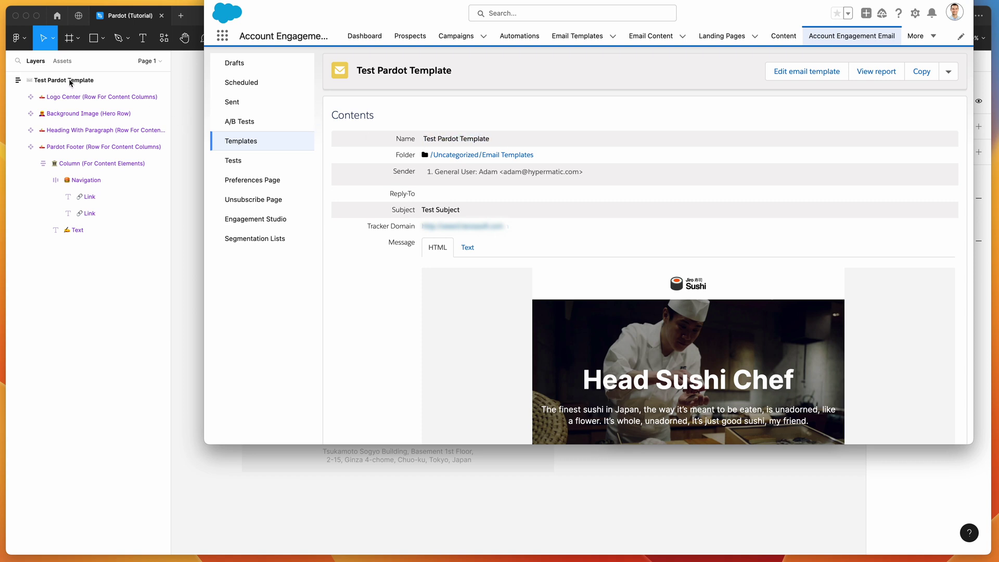
drag(423, 138, 491, 139)
Step: Bring Figma forward, then select and deselect the Test Pardot Template frame
click(490, 139)
click(192, 115)
scroll(245, 109, up, 2)
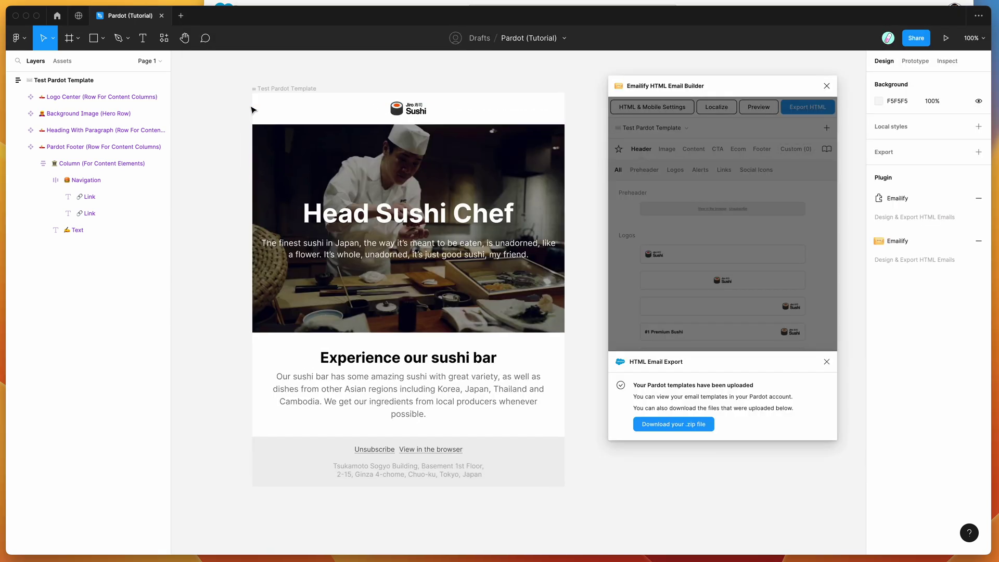
click(288, 101)
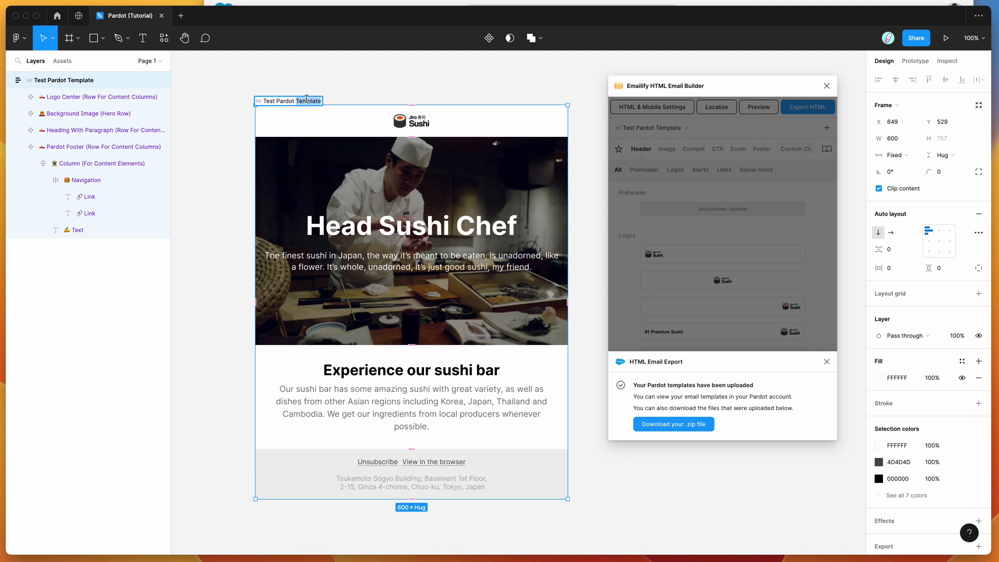
click(286, 86)
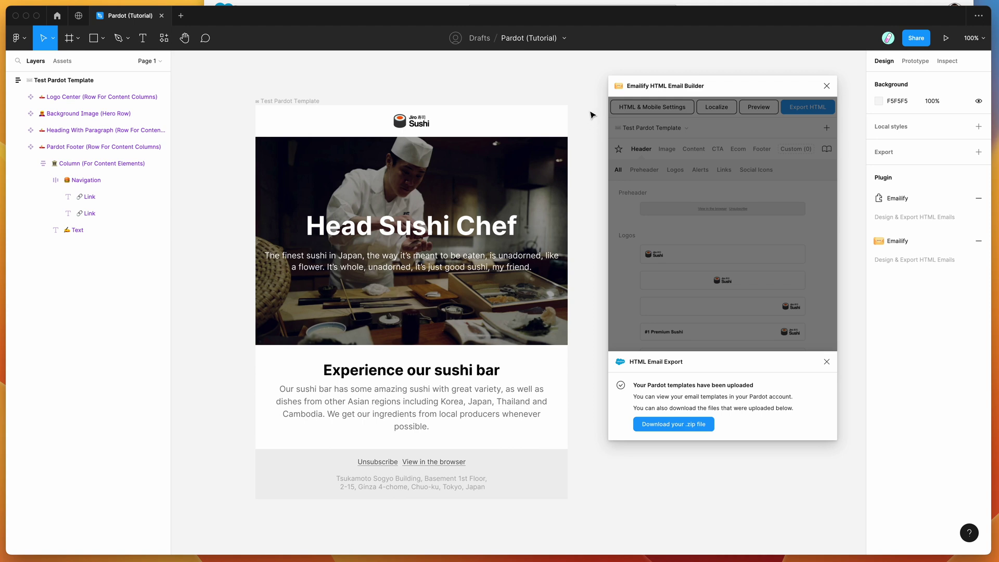
scroll(591, 114, down, 1)
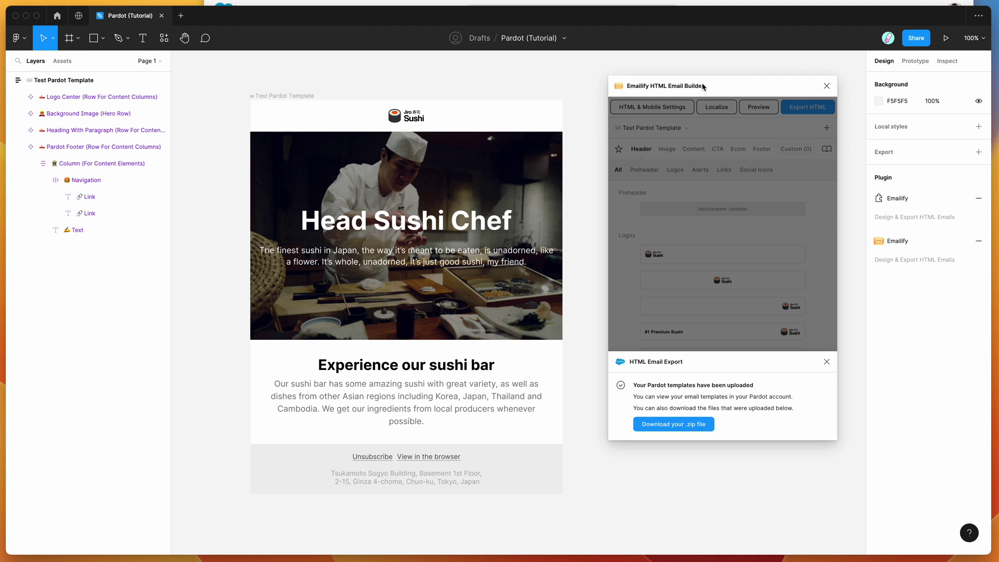